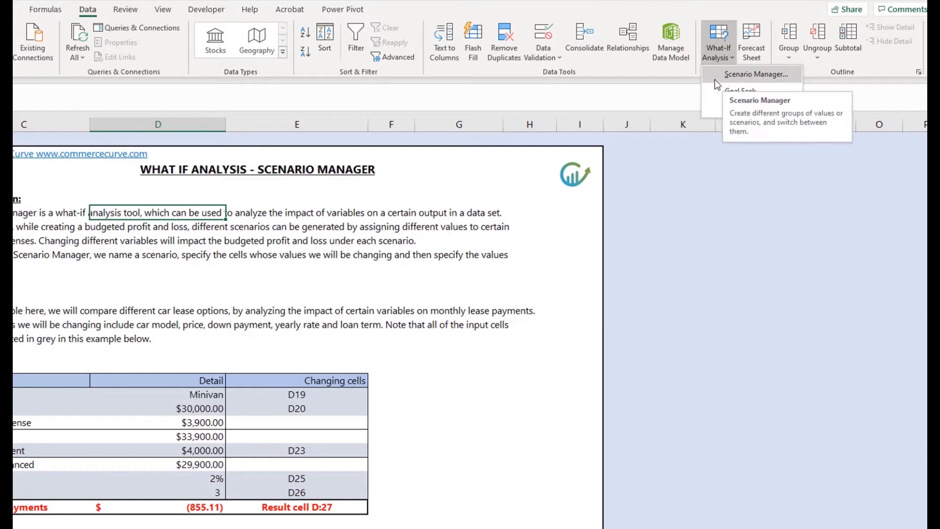
left_click(141, 256)
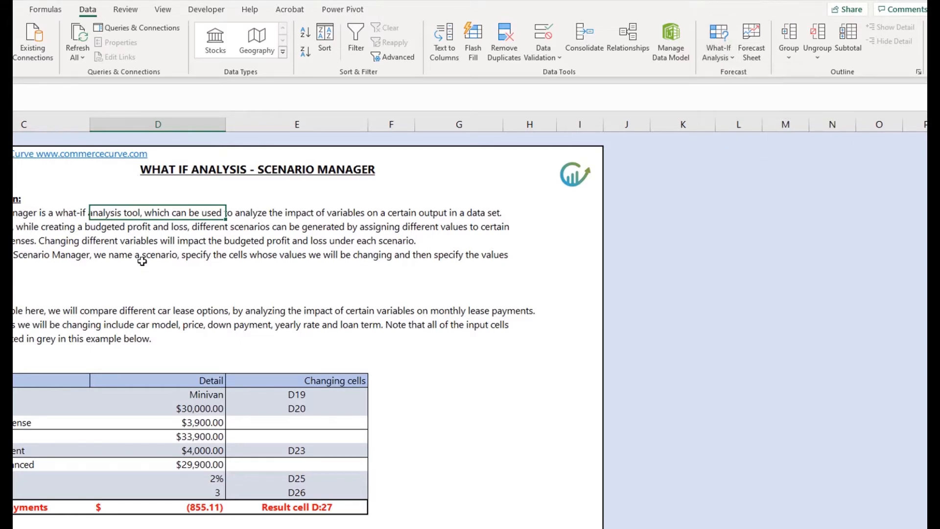
left_click(140, 255)
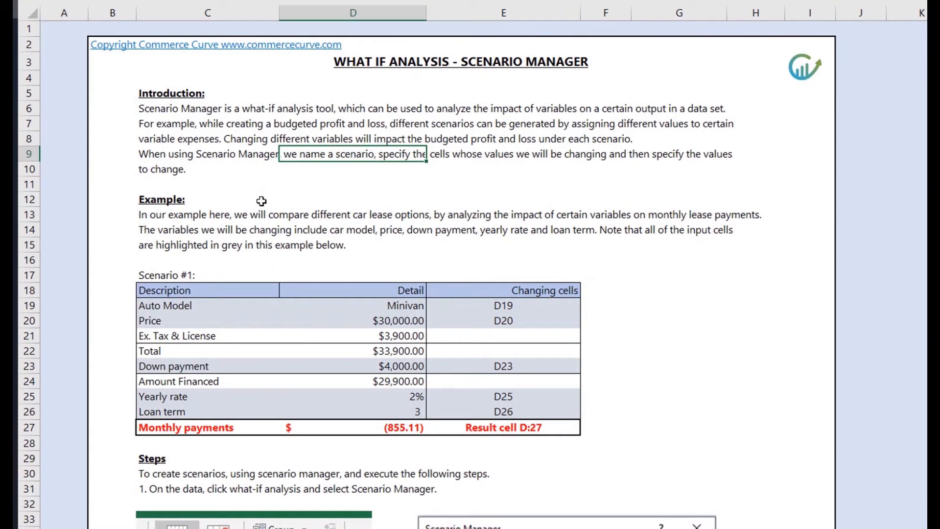
Examine the cell contents behind Ex. Tax & License, Total, Down payment and Amount Financed in the Scenario #1 table.
left_click(261, 198)
scroll(260, 211, "down", 1)
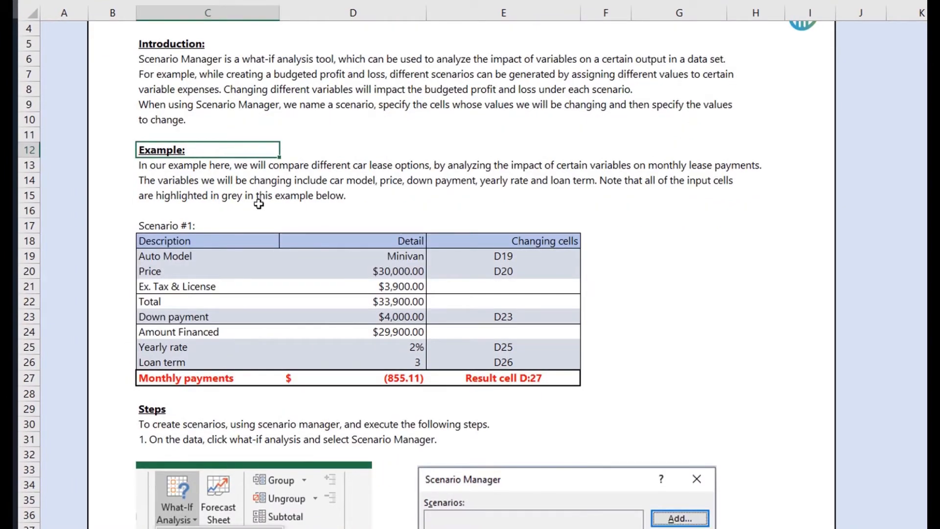
scroll(263, 202, "down", 1)
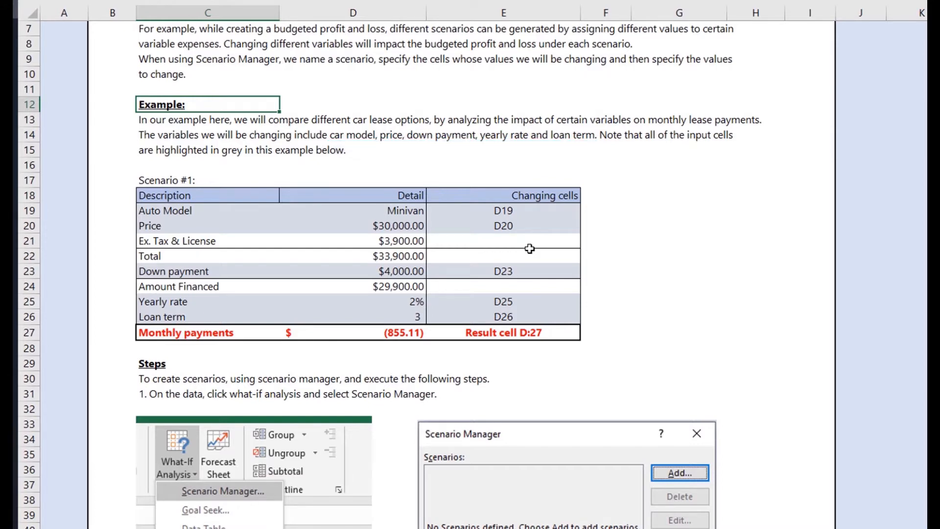
scroll(530, 248, "down", 1)
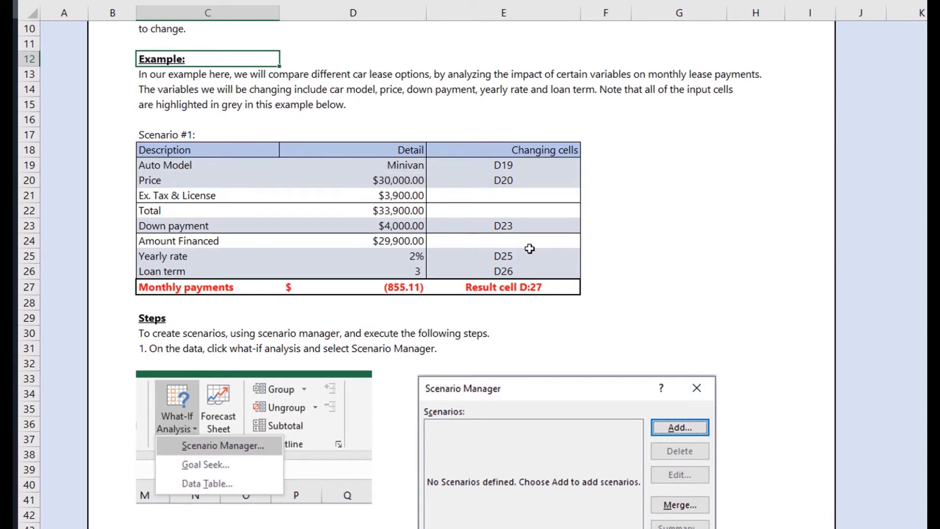
left_click(323, 197)
double_click(326, 197)
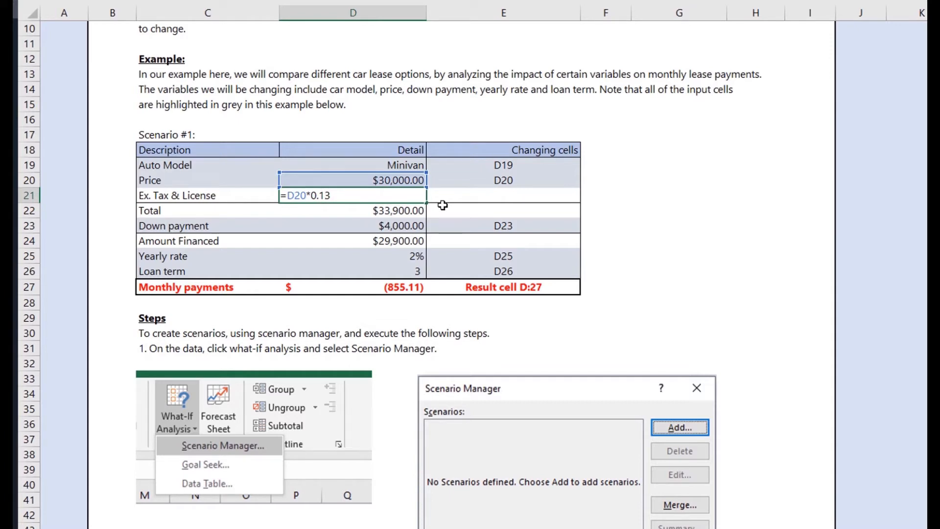
key("Return")
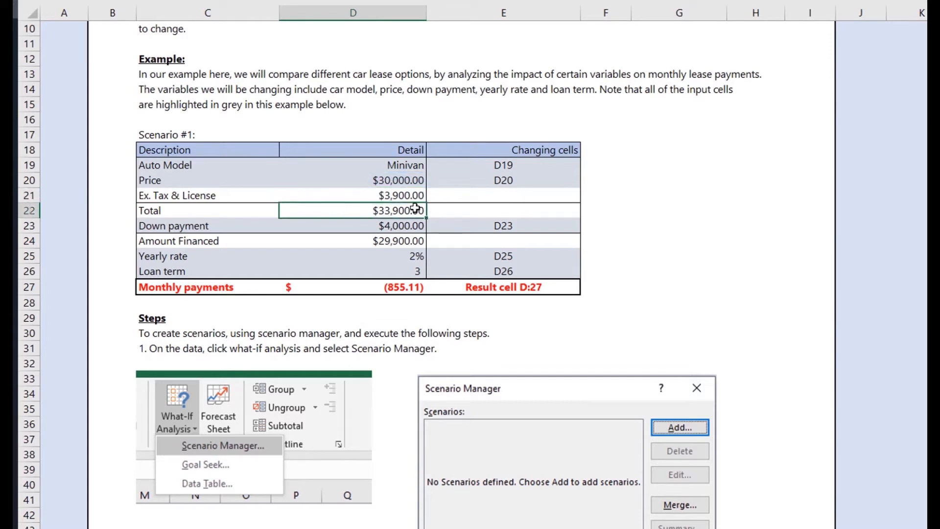
double_click(420, 215)
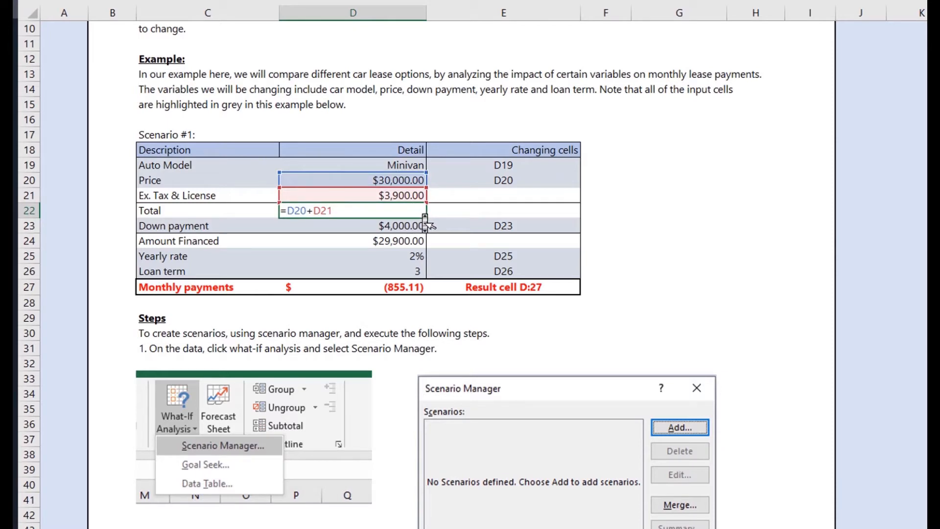
key("Return")
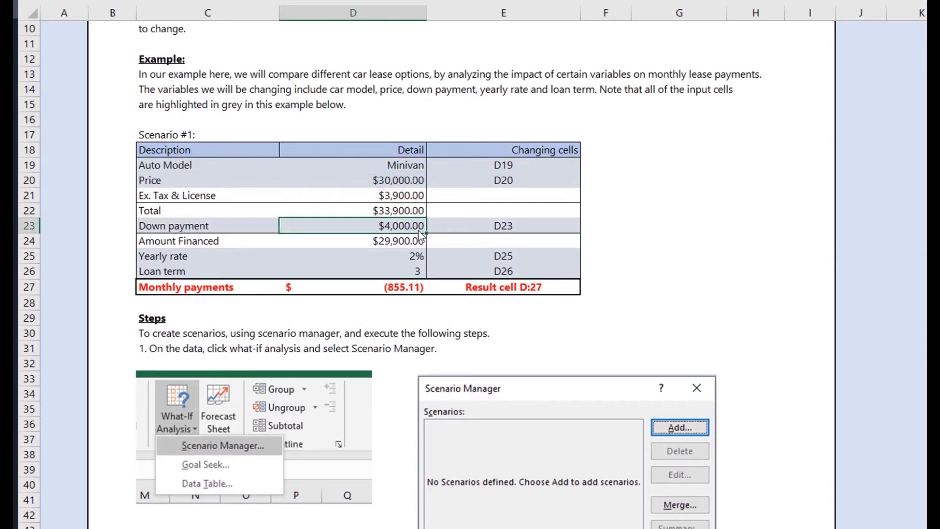
double_click(421, 230)
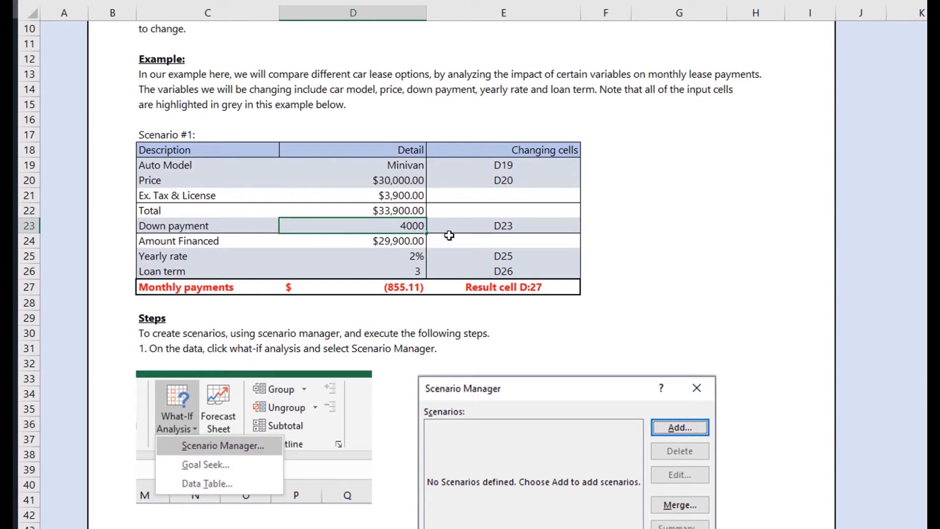
key("Return")
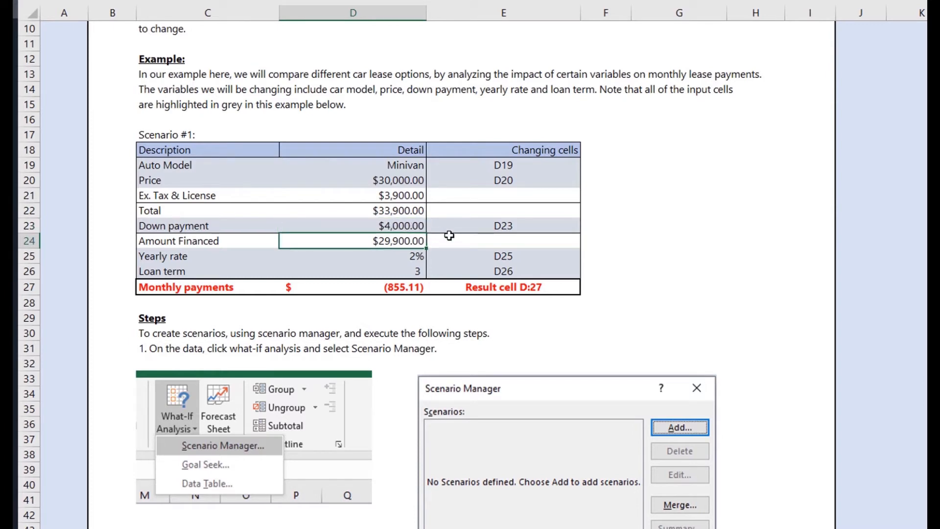
double_click(414, 240)
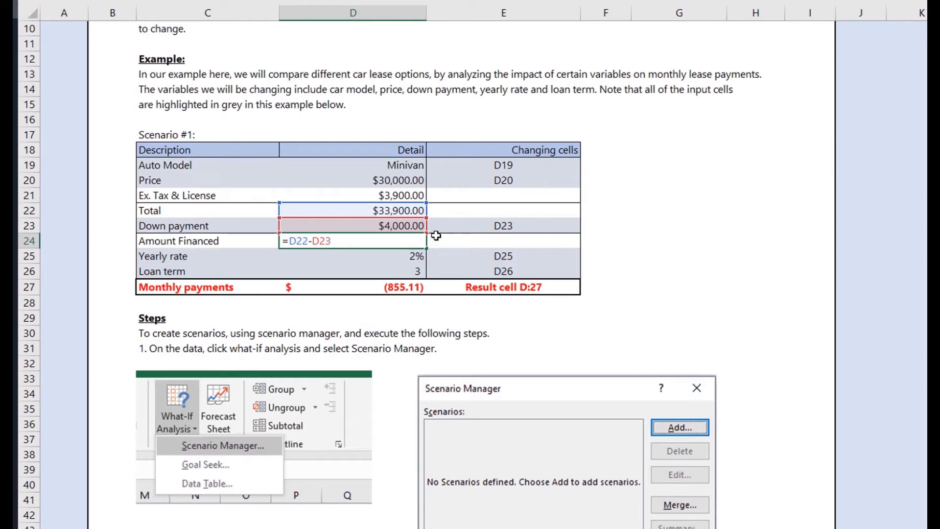
key("Return")
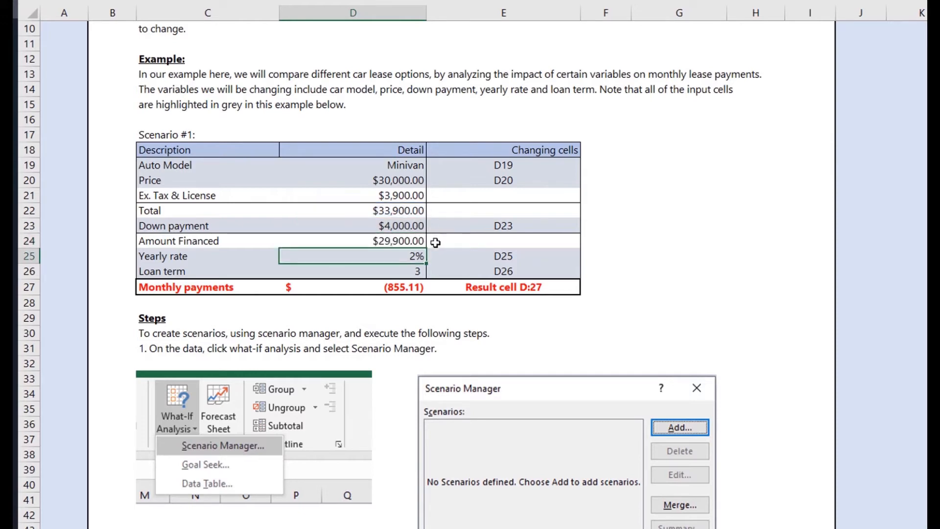
Format the yearly rate in D25 to show two decimal places.
double_click(411, 259)
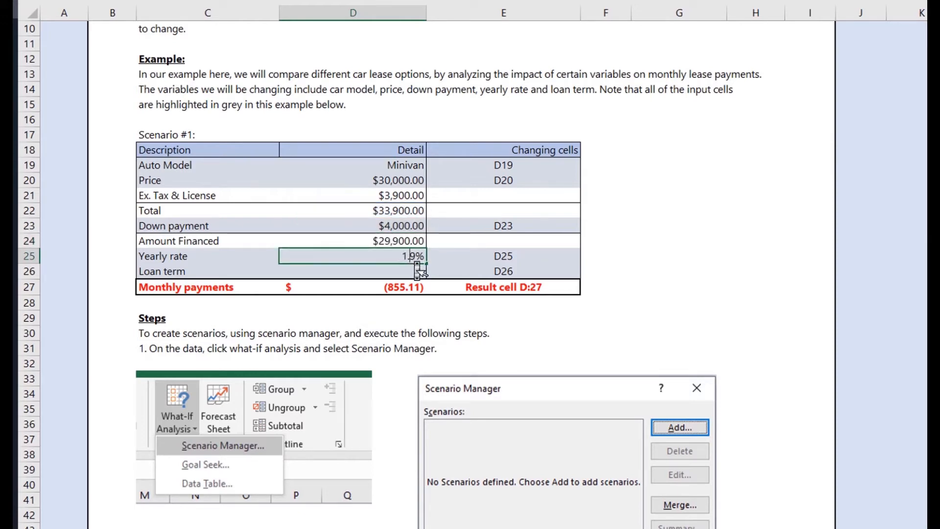
key("Return")
key("Up")
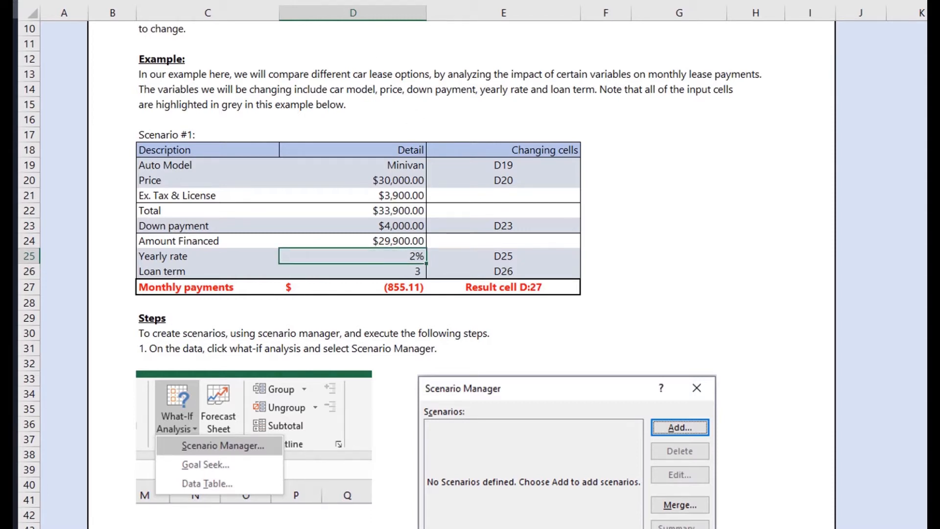
key("alt+h")
key("0")
key("alt+h")
key("0")
Check the loan term in D26 and examine the PMT formula behind the monthly payments in D27.
left_click(415, 272)
type("3")
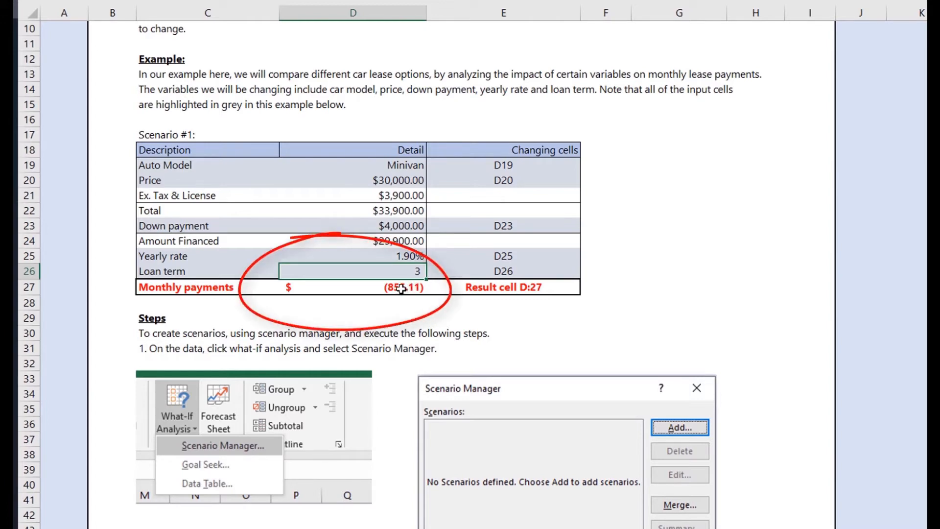
double_click(401, 288)
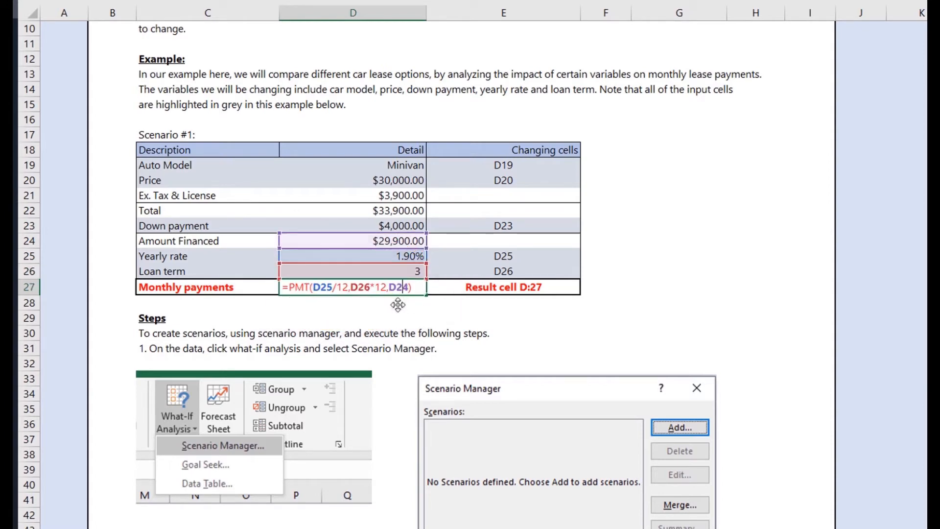
key("Return")
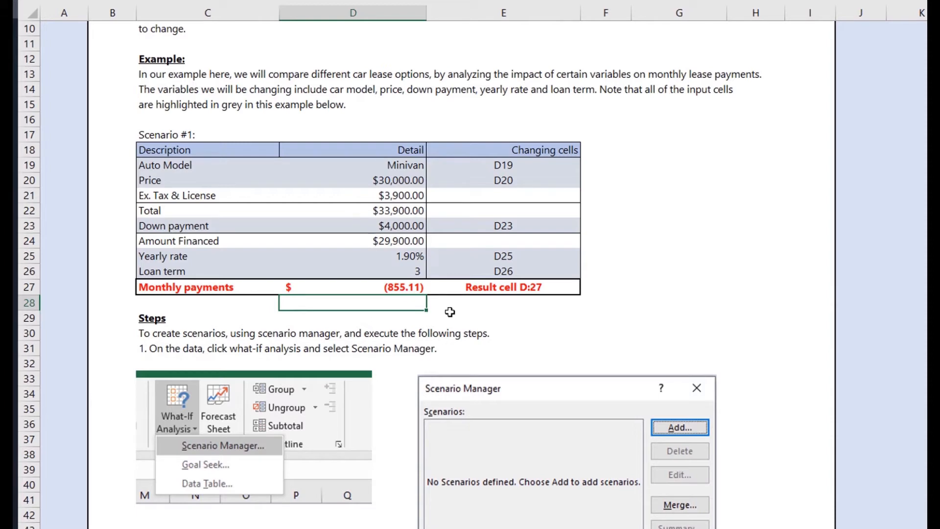
left_click(359, 287)
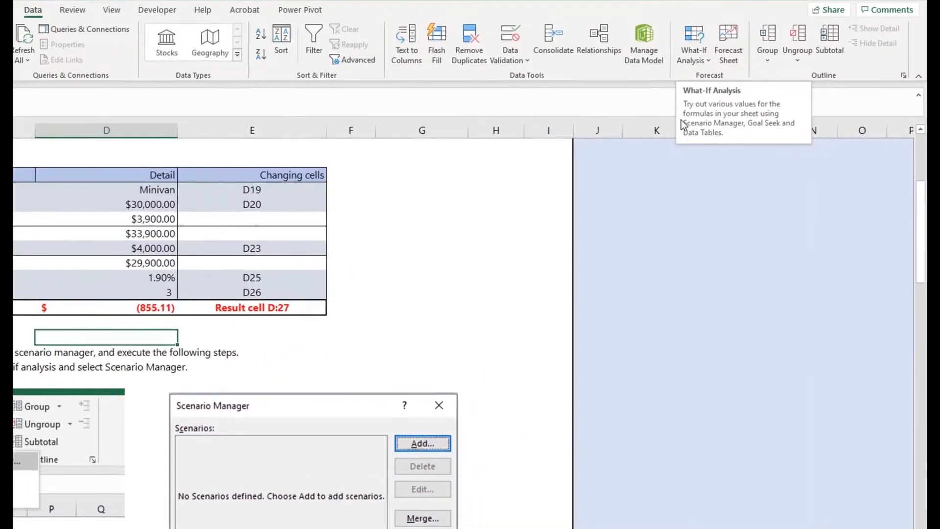
Open Scenario Manager and review the stored Lexus ES and Minivan scenarios.
left_click(684, 40)
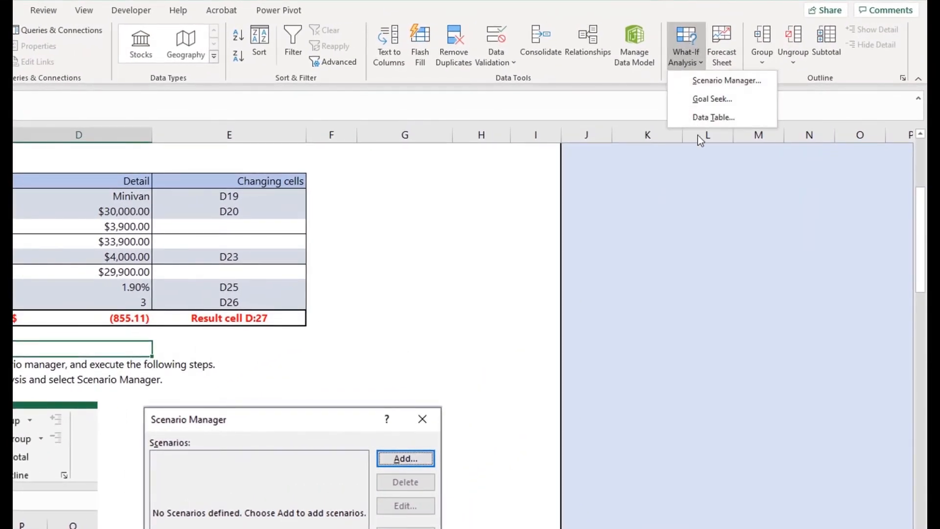
left_click(705, 81)
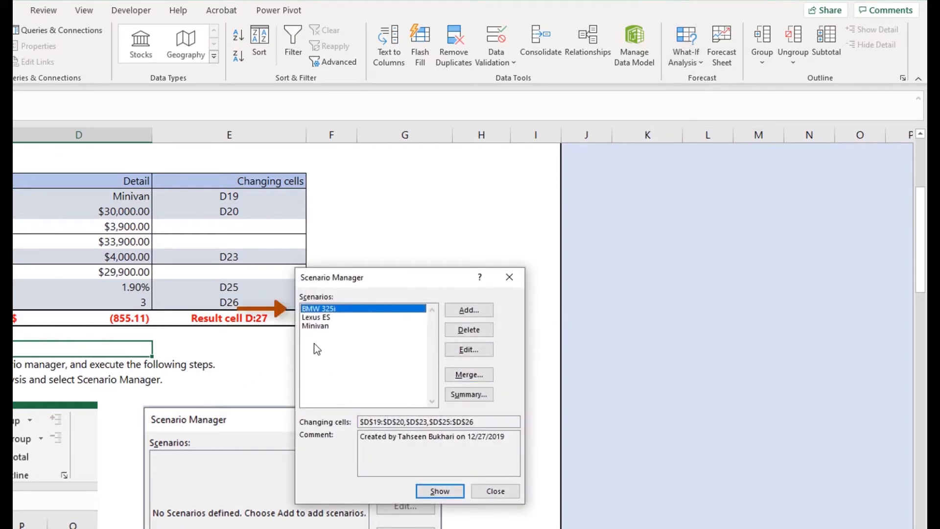
left_click(328, 319)
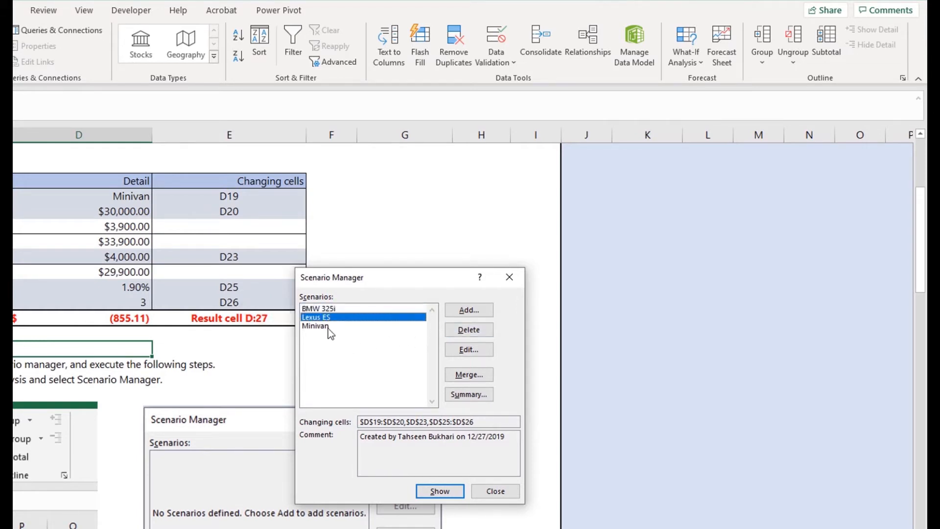
left_click(329, 328)
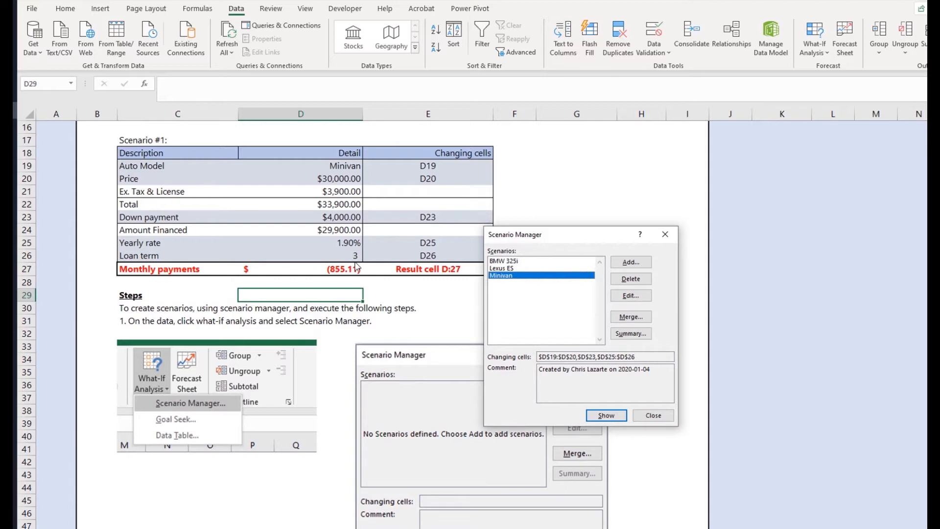
Move the Scenario Manager dialog clear of the lease table and show the Lexus ES scenario followed by BMW 325i.
left_click_drag(521, 239, 549, 156)
left_click(546, 186)
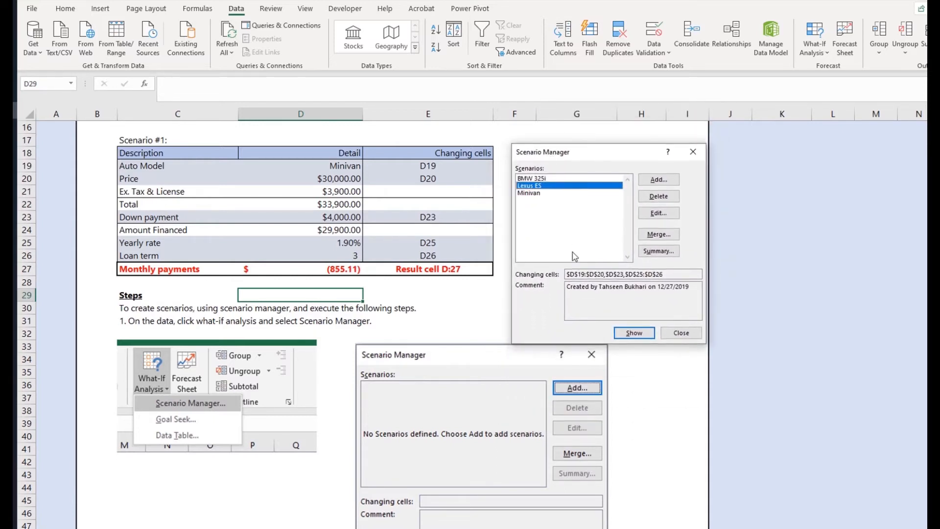
left_click(633, 333)
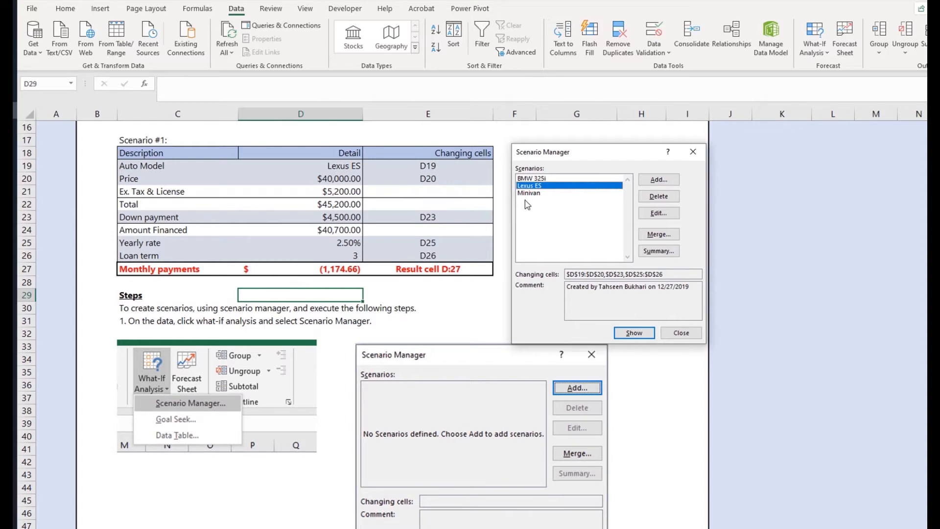
left_click(549, 178)
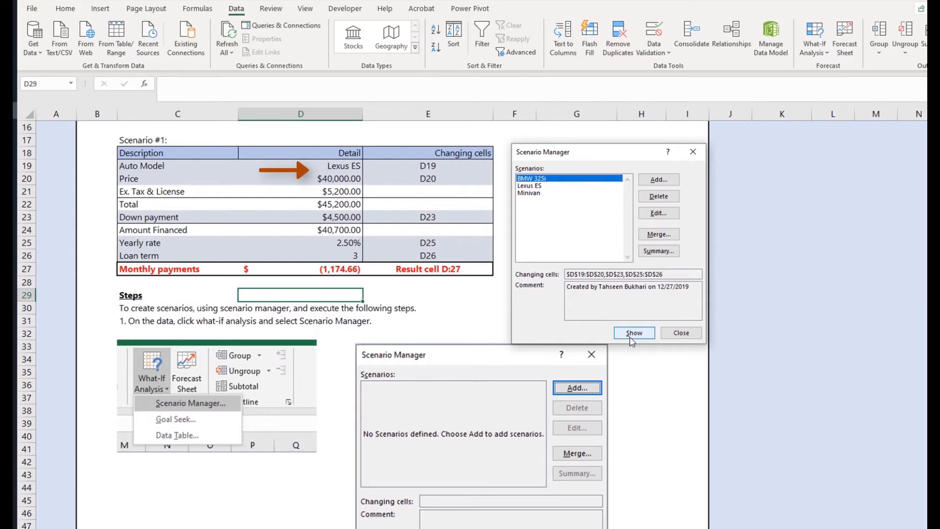
left_click(631, 337)
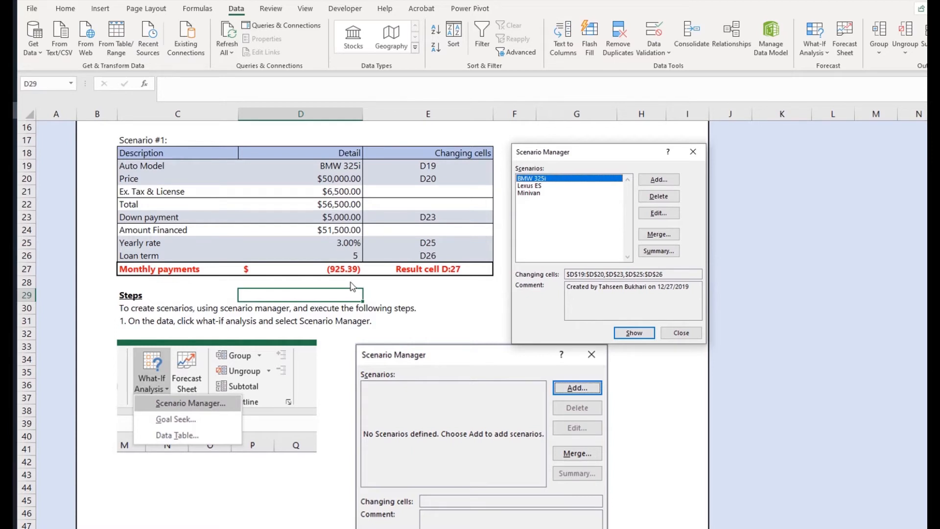
Show the Minivan, Lexus ES and BMW 325i scenarios one after another to compare their monthly payments.
left_click(530, 194)
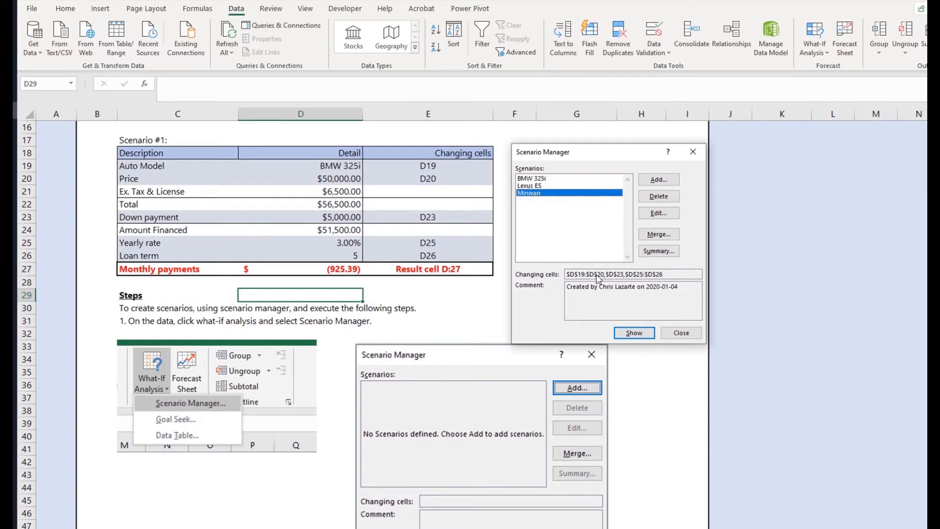
left_click(632, 334)
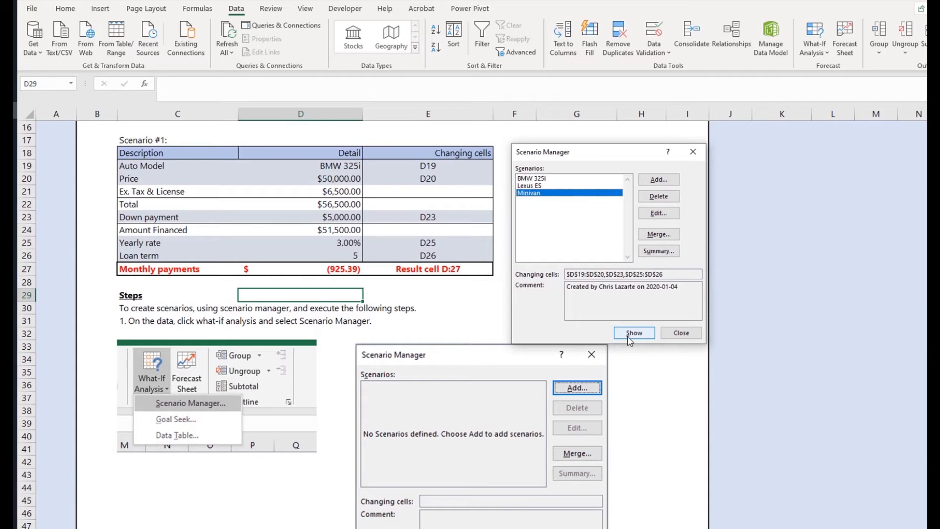
left_click(544, 186)
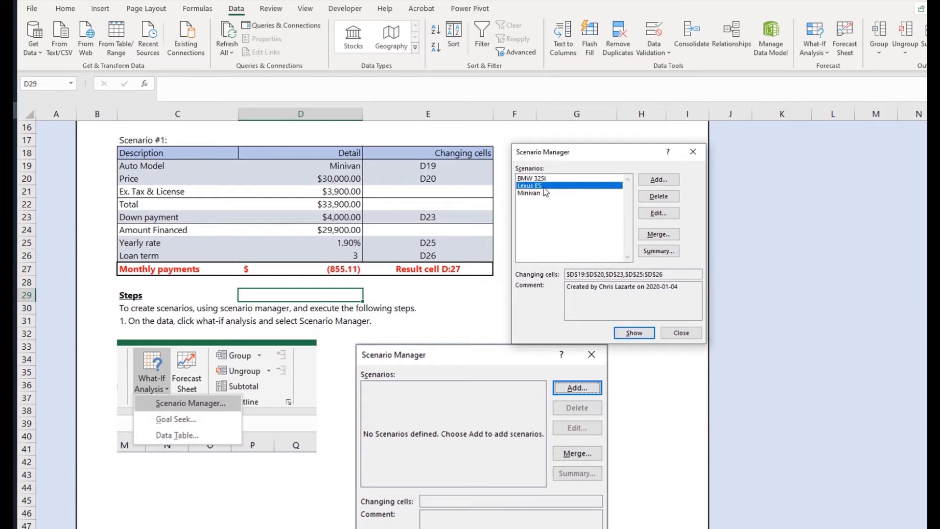
left_click(634, 335)
left_click(578, 179)
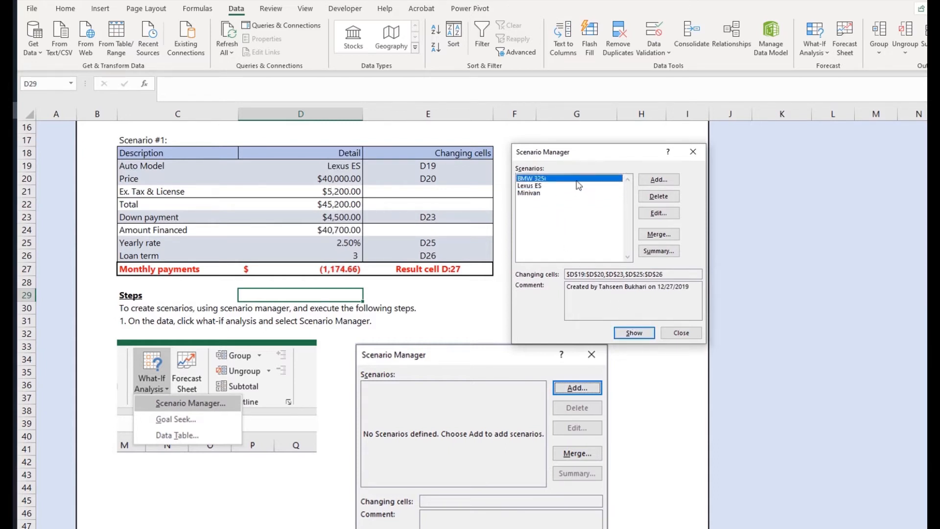
left_click(645, 329)
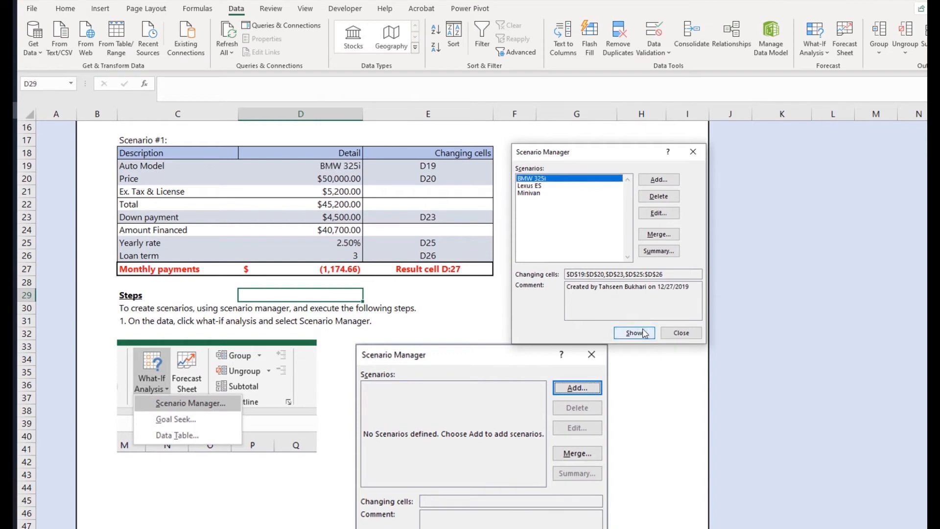
Switch the lease table back to the Lexus ES scenario and return it to BMW 325i.
left_click(545, 186)
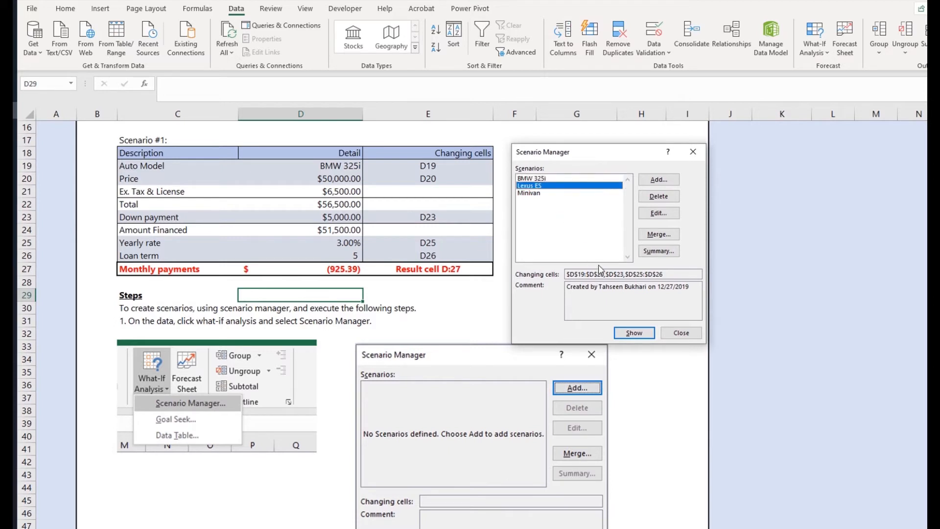
left_click(634, 332)
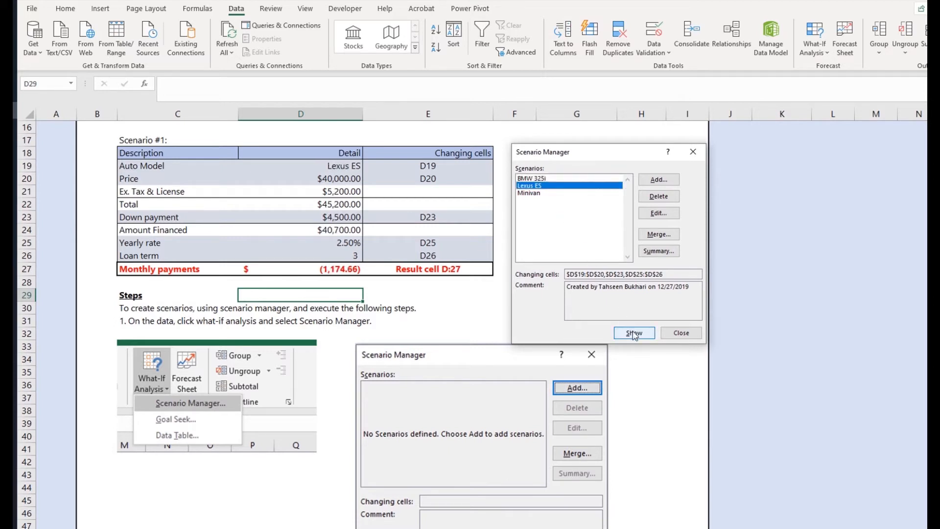
left_click(548, 179)
left_click(634, 332)
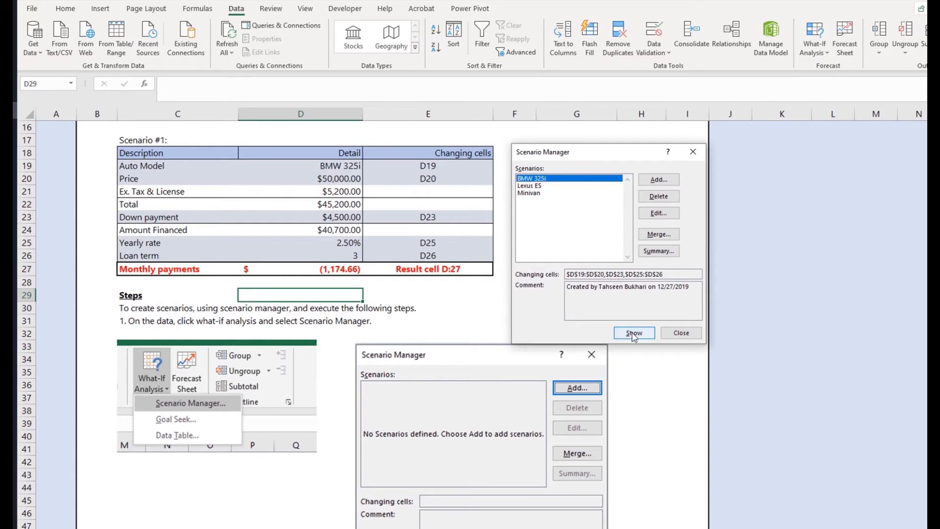
Compare the monthly payments by showing Lexus ES, BMW 325i and Lexus ES again, and close Scenario Manager.
left_click(541, 187)
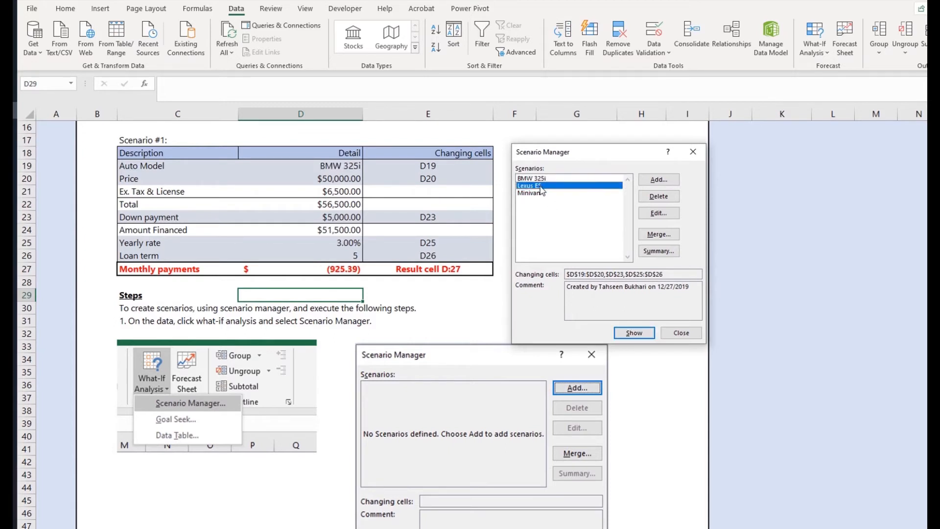
left_click(629, 335)
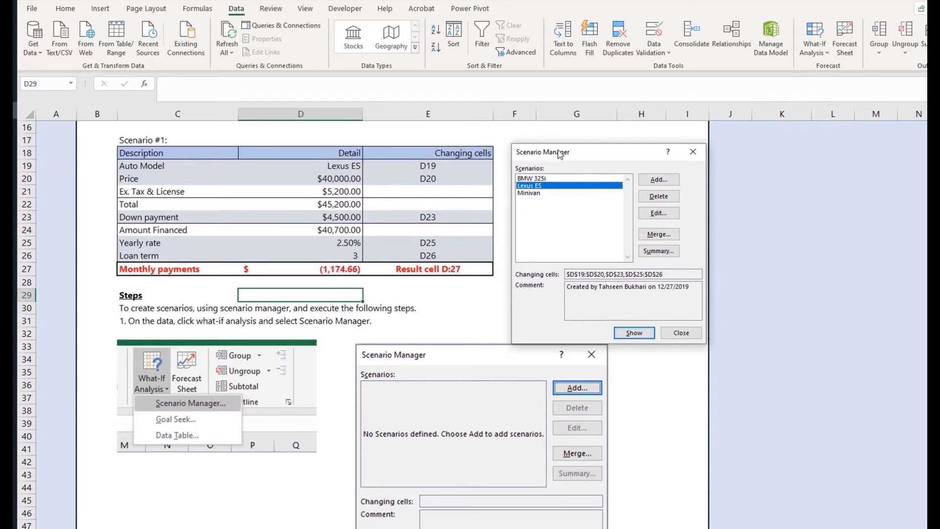
left_click(547, 179)
left_click(632, 333)
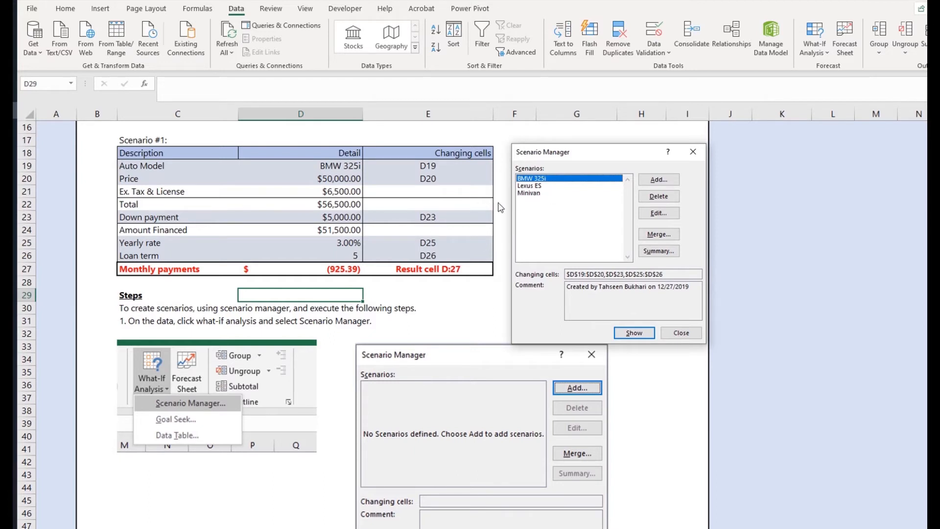
left_click(528, 187)
left_click(625, 334)
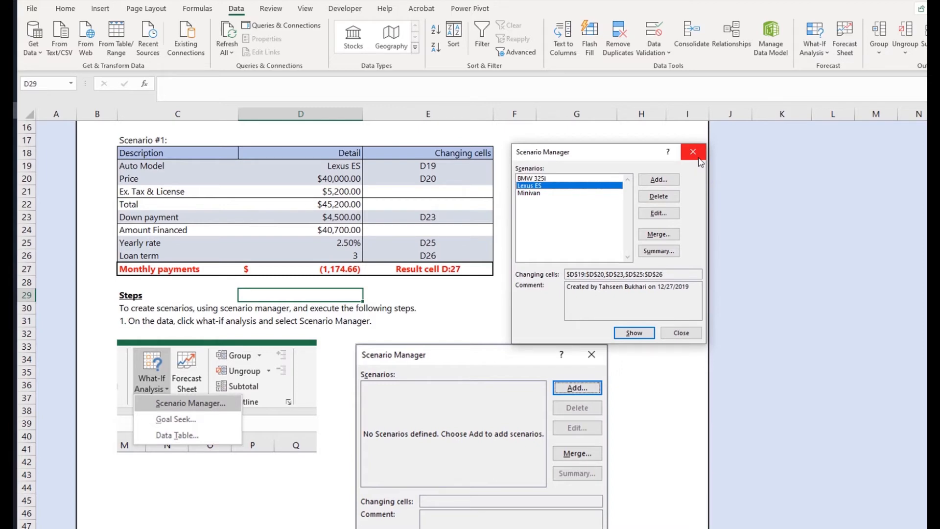
left_click(595, 179)
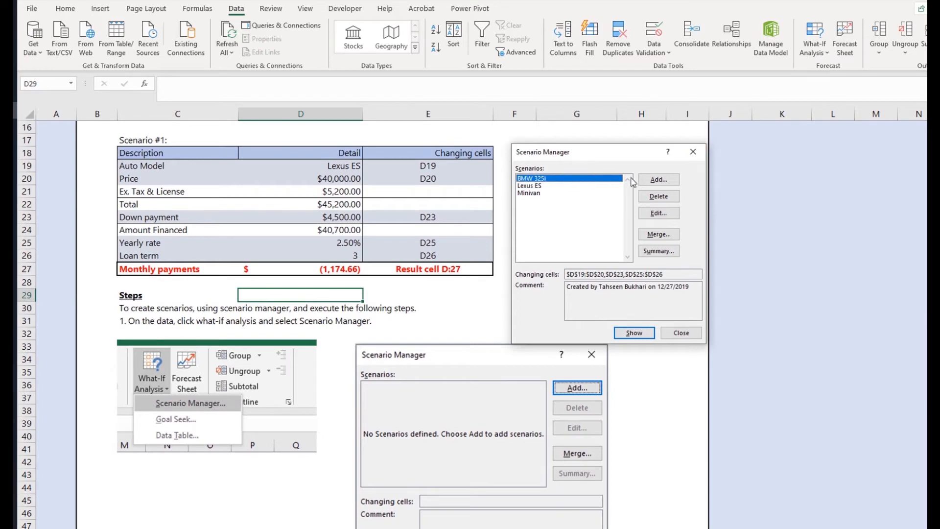
left_click(692, 152)
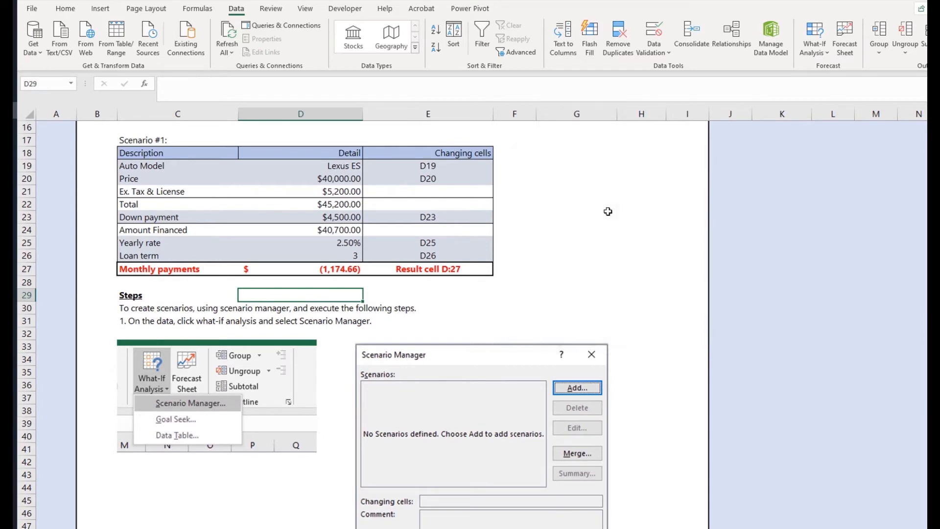
Reopen Scenario Manager, delete the BMW 325i, Lexus ES and Minivan scenarios, and close it.
scroll(605, 215, "down", 2)
scroll(603, 243, "down", 4)
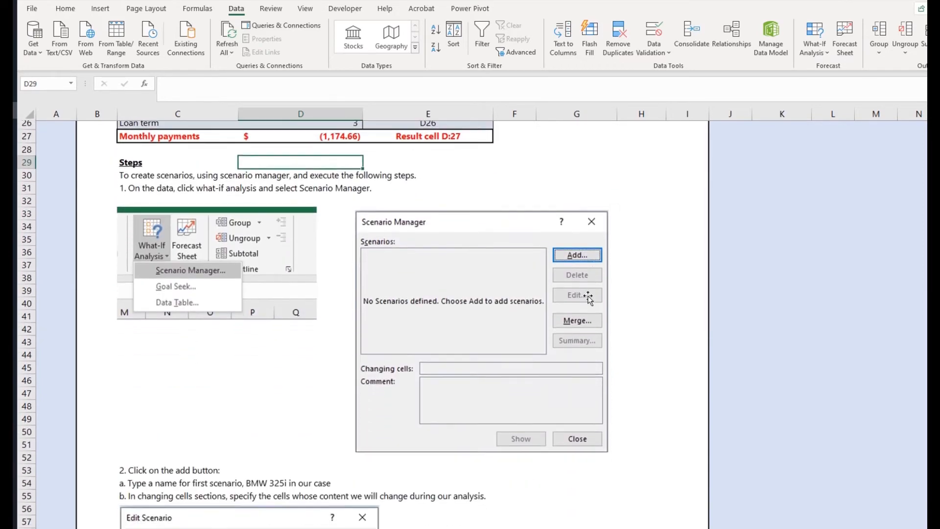
scroll(587, 370, "up", 1)
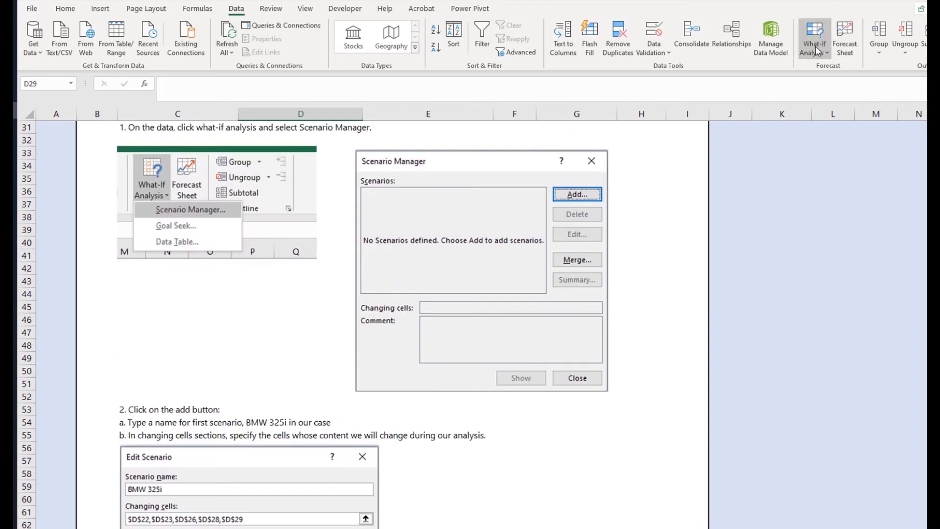
left_click(813, 47)
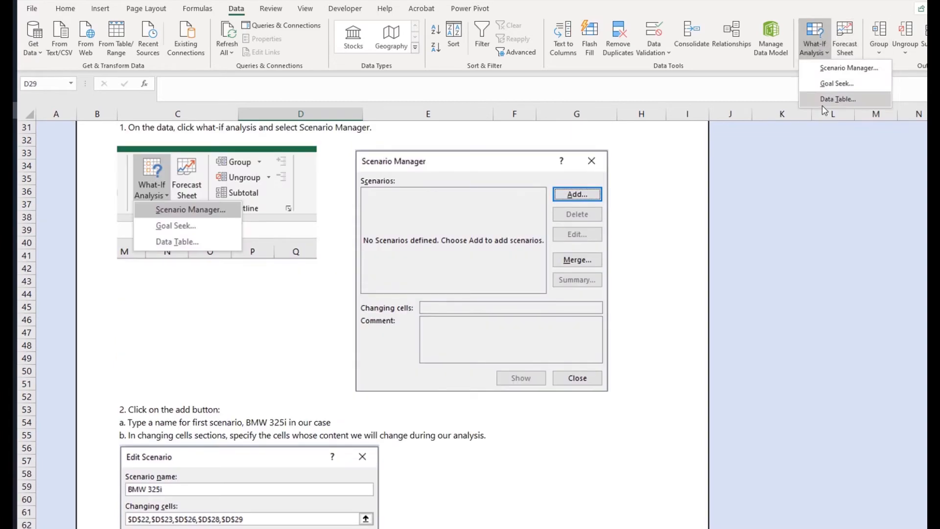
left_click(831, 68)
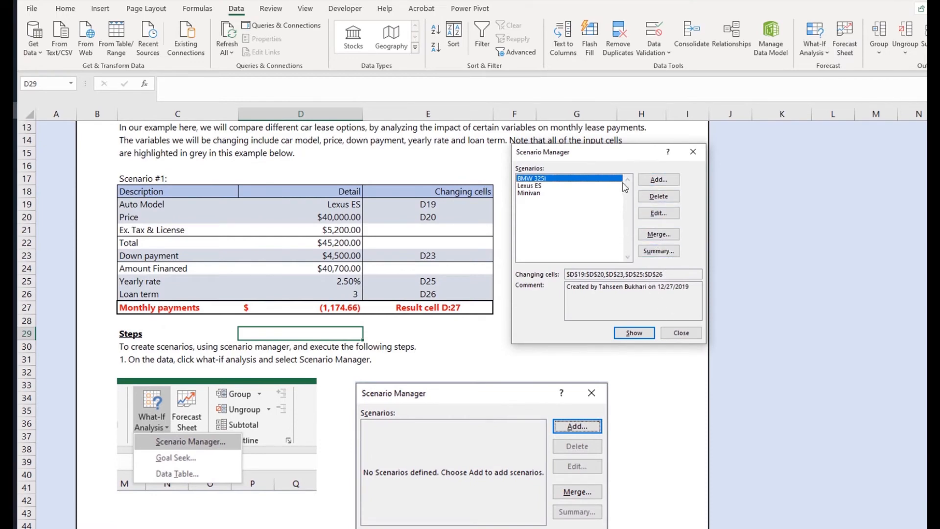
left_click(651, 197)
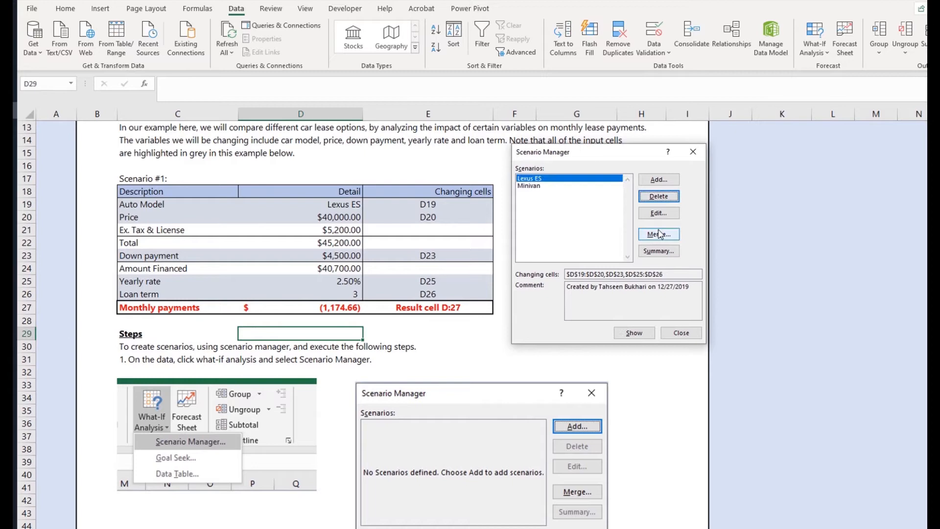
left_click(659, 196)
left_click(658, 196)
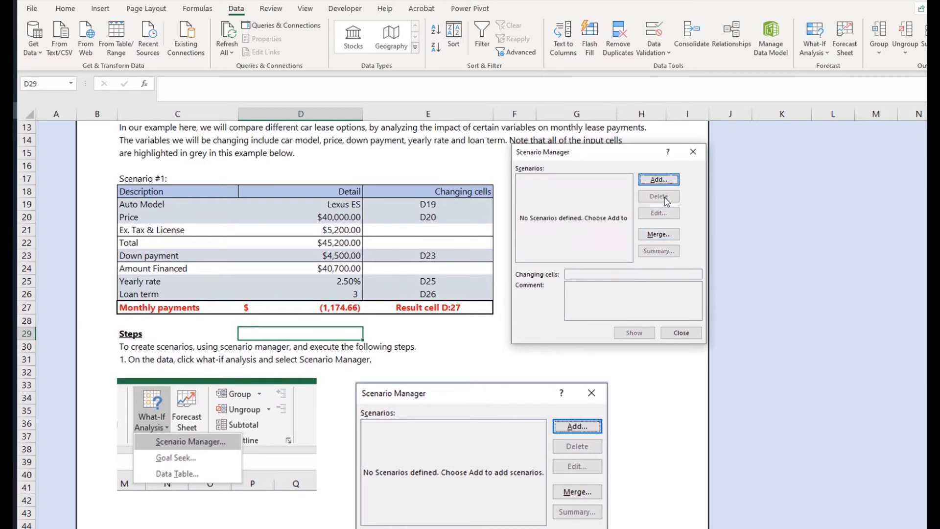
left_click(680, 333)
Read the worksheet instructions on adding a scenario, naming it and specifying its changing cells.
scroll(639, 355, "down", 5)
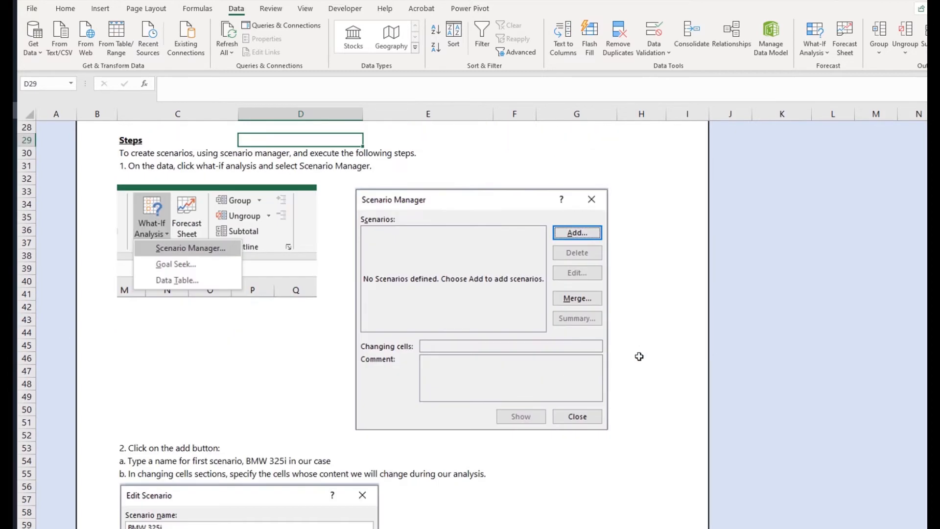
scroll(335, 367, "down", 2)
scroll(334, 376, "down", 2)
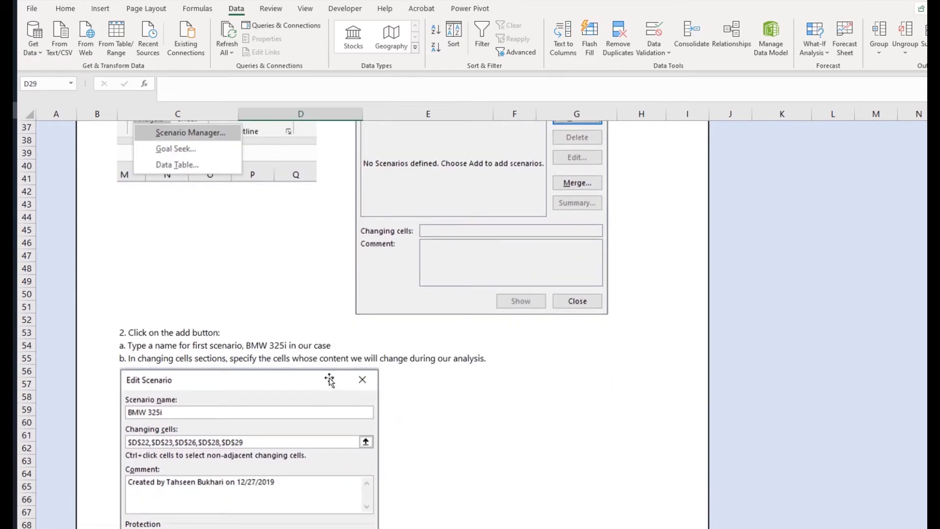
scroll(333, 381, "down", 2)
scroll(327, 349, "up", 1)
scroll(327, 348, "up", 4)
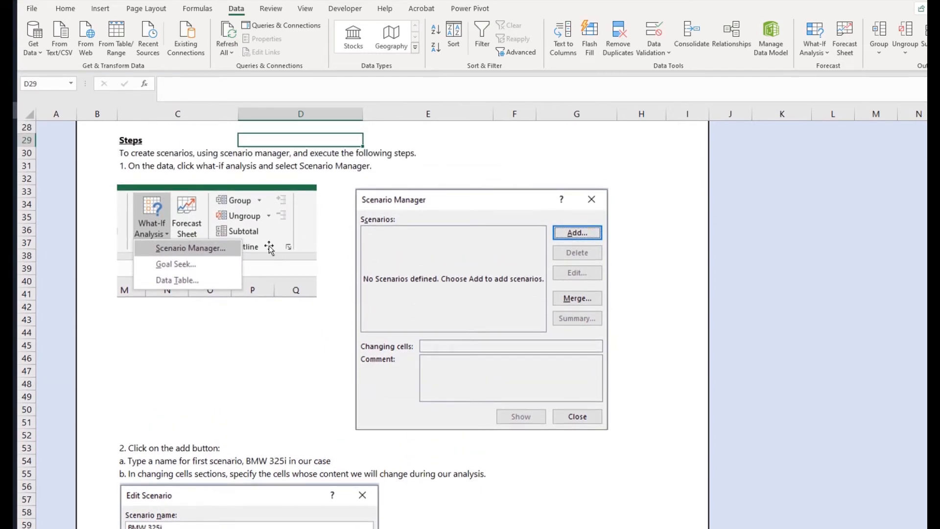
scroll(255, 304, "down", 4)
scroll(282, 349, "down", 4)
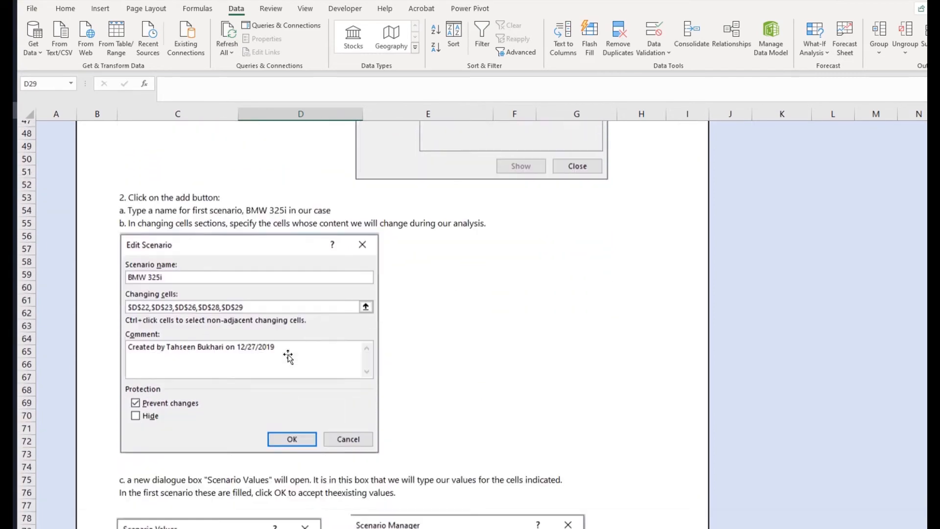
left_click(155, 156)
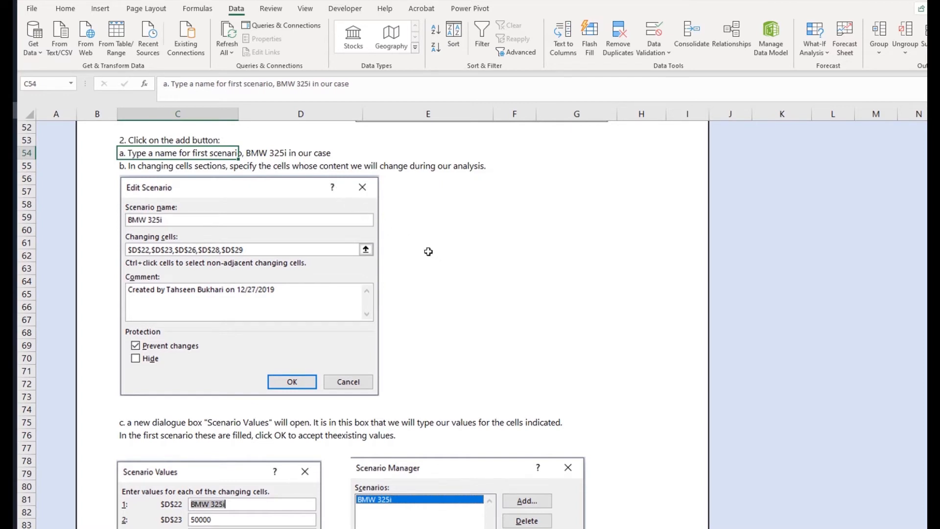
left_click(166, 167)
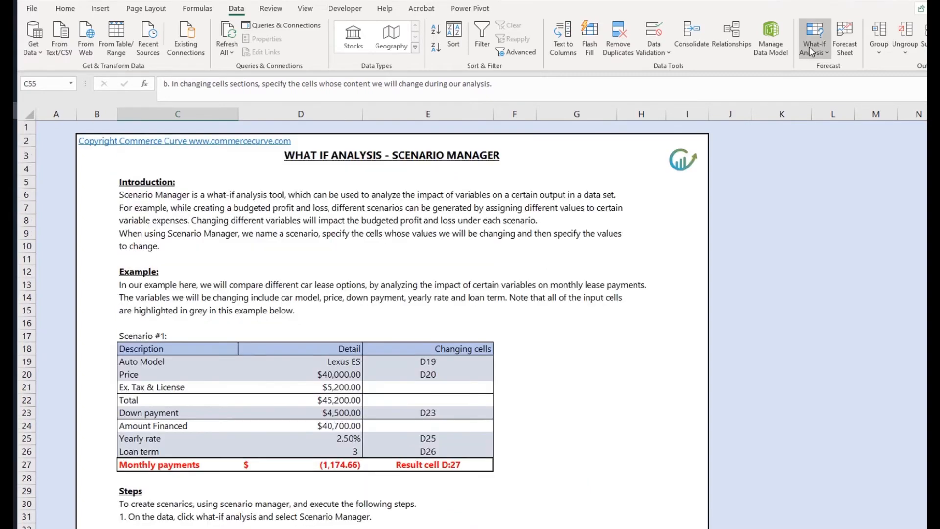
Start adding a new scenario in Scenario Manager and name it BMW 325i.
left_click(813, 49)
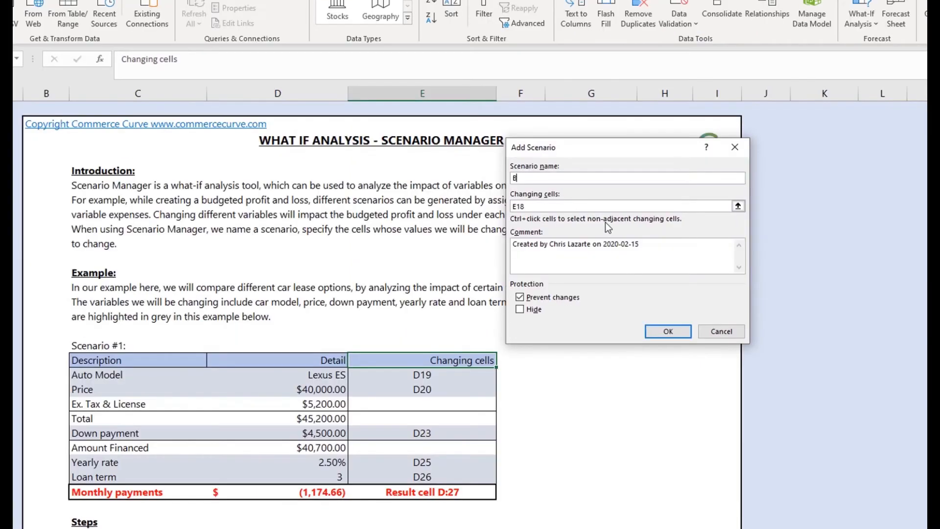
type("MW 327")
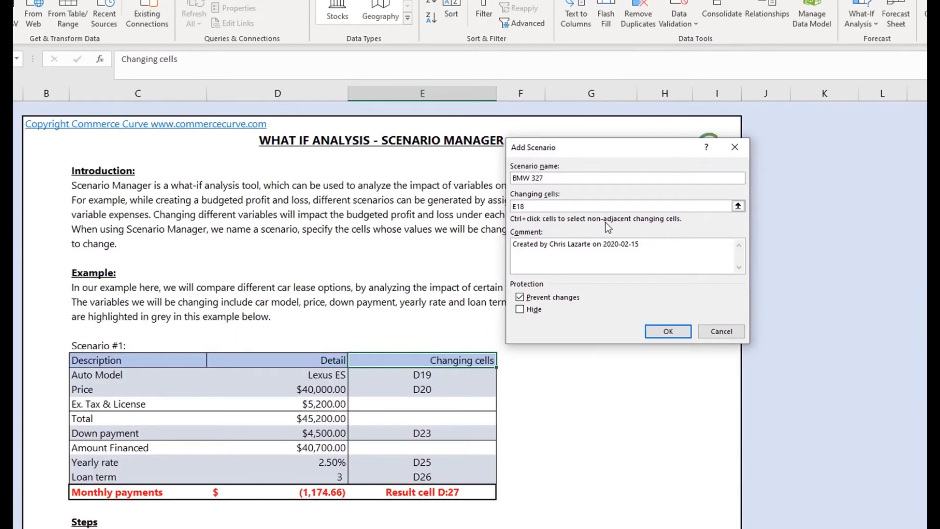
key("BackSpace")
type("5i")
Set the scenario's changing cells to D19, D20, D23, D25 and D26 and continue to its values.
left_click(580, 209)
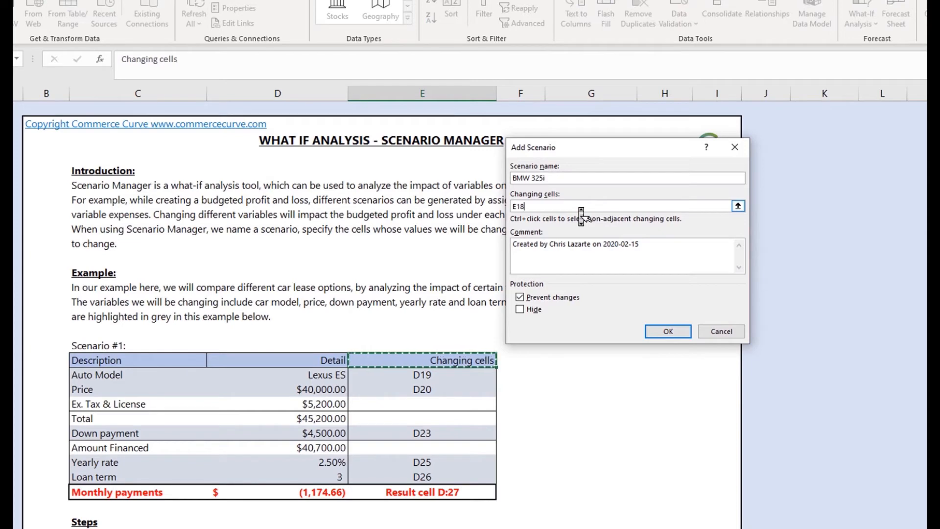
left_click(738, 207)
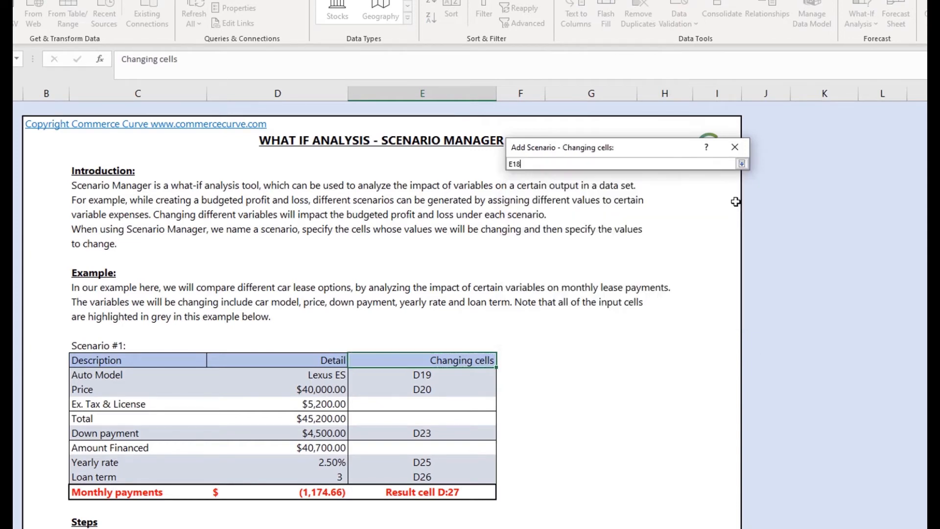
left_click(343, 375)
type(",")
left_click(319, 389)
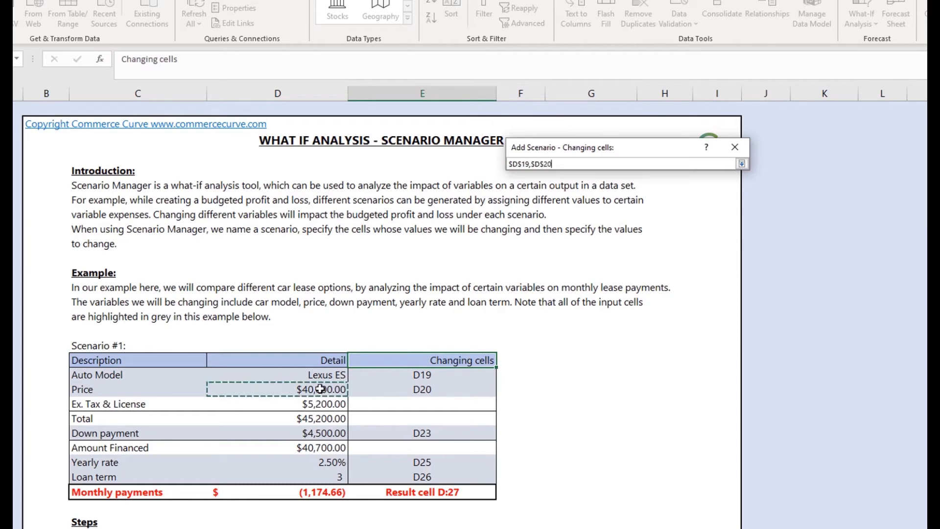
type(",")
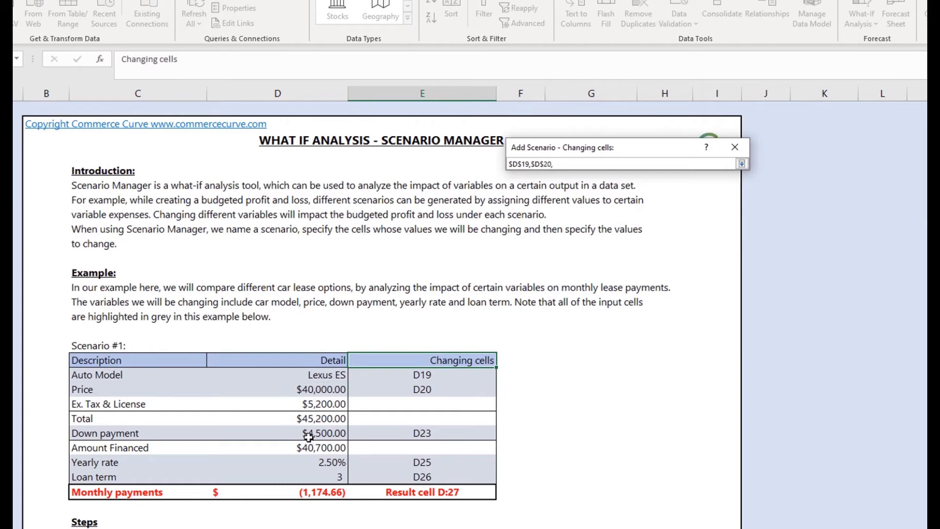
left_click(307, 440)
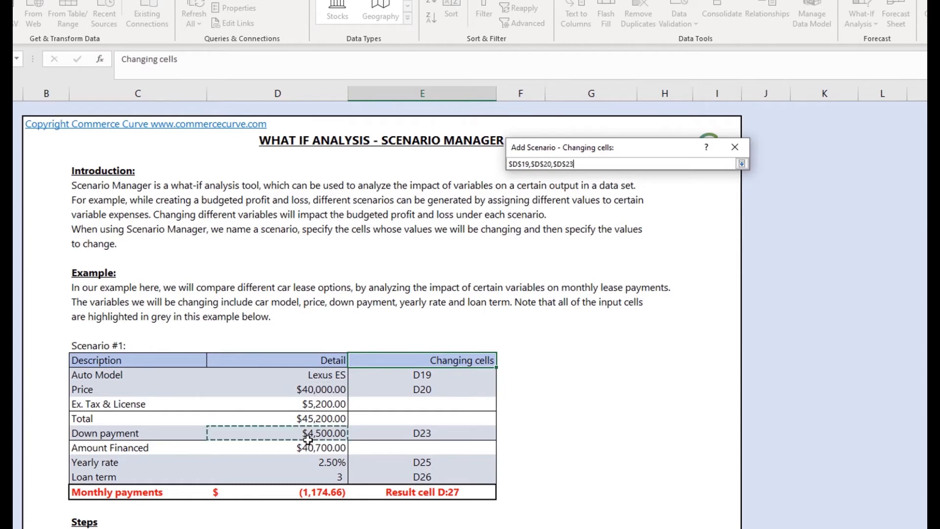
type(",")
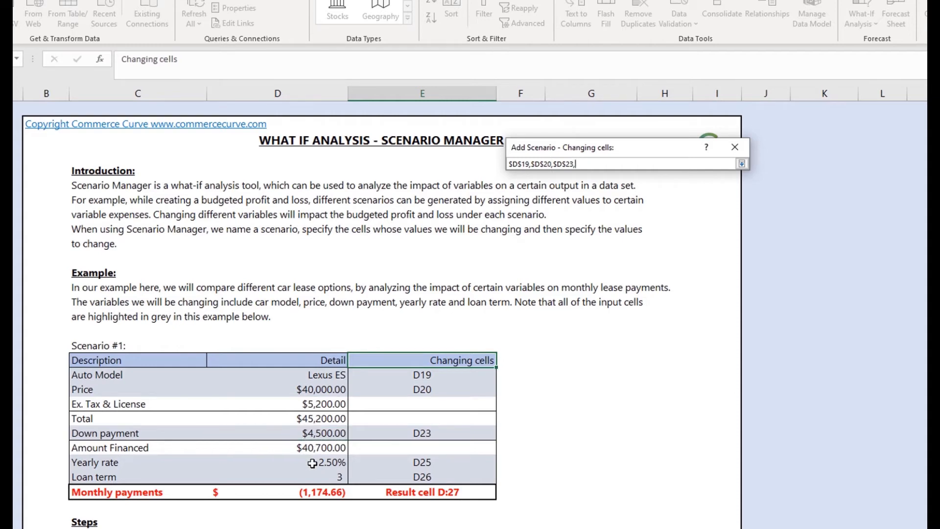
left_click(312, 463)
type(",")
left_click(313, 476)
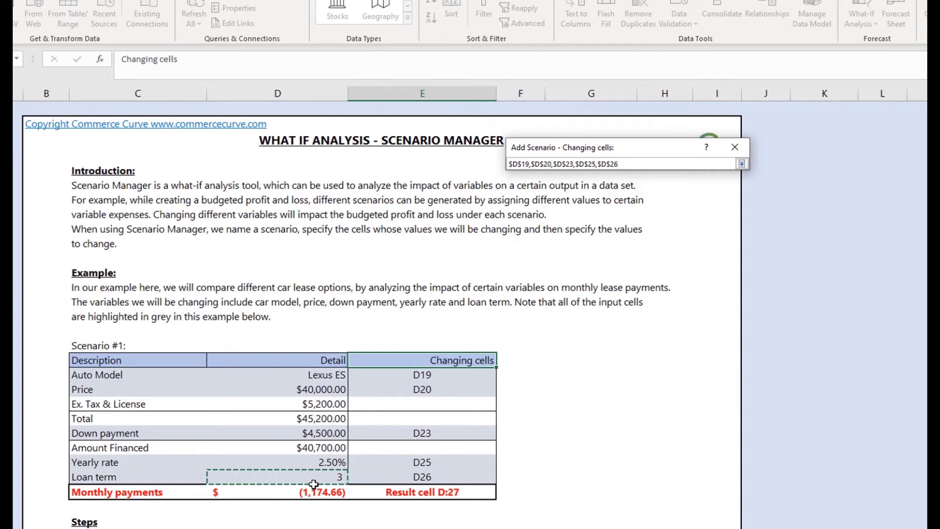
key("Return")
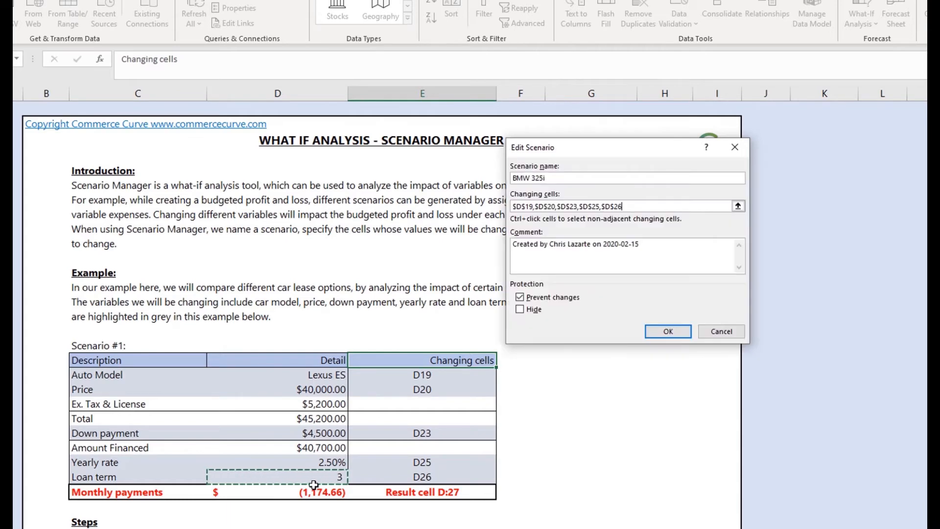
left_click(666, 329)
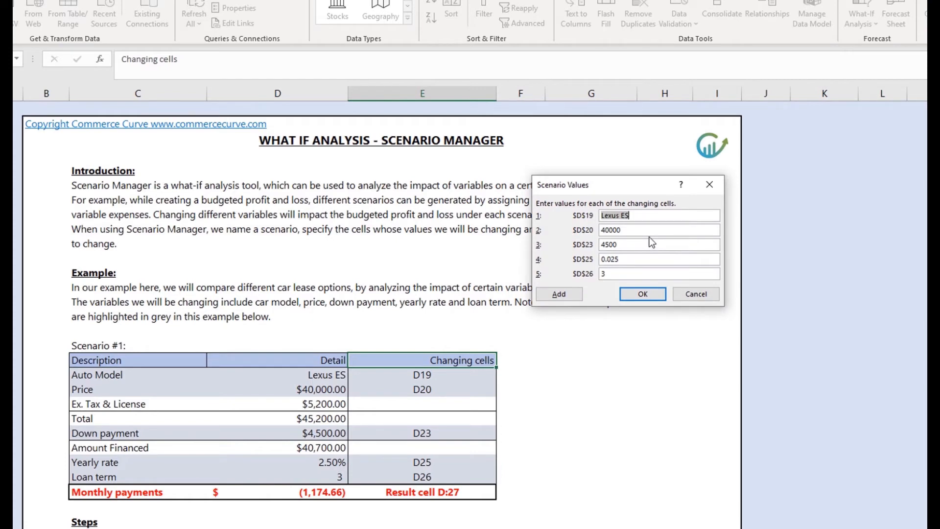
Enter the scenario values BMW 325i for D19, 50000 for D20 and 3000 for D23.
type("BMW 325i")
key("Tab")
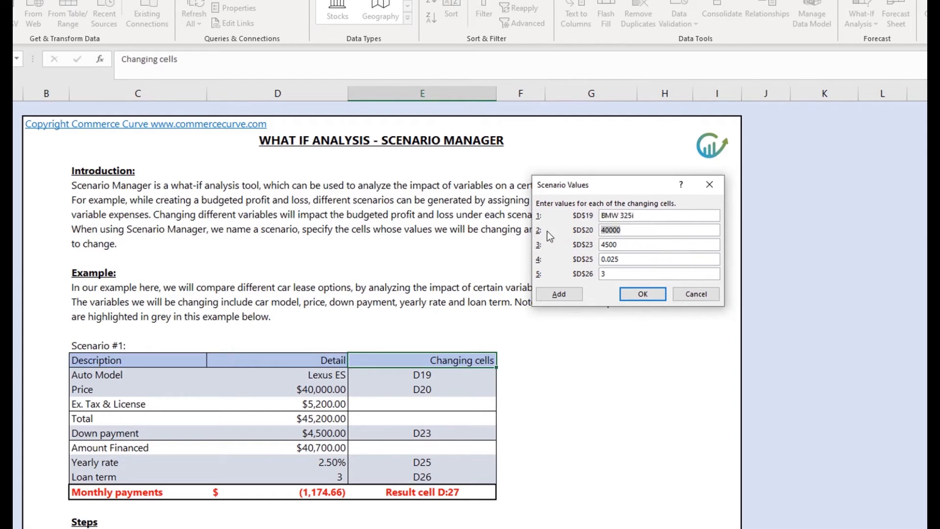
type("4")
key("BackSpace")
type("50000")
left_click(636, 249)
key("BackSpace")
key("BackSpace")
key("BackSpace")
key("BackSpace")
type("3000")
Set the yearly rate in D25 to 0.03 and the loan term in D26 to 2, and add the scenario.
left_click(635, 263)
key("BackSpace")
key("BackSpace")
type("43")
left_click_drag(628, 279, 577, 277)
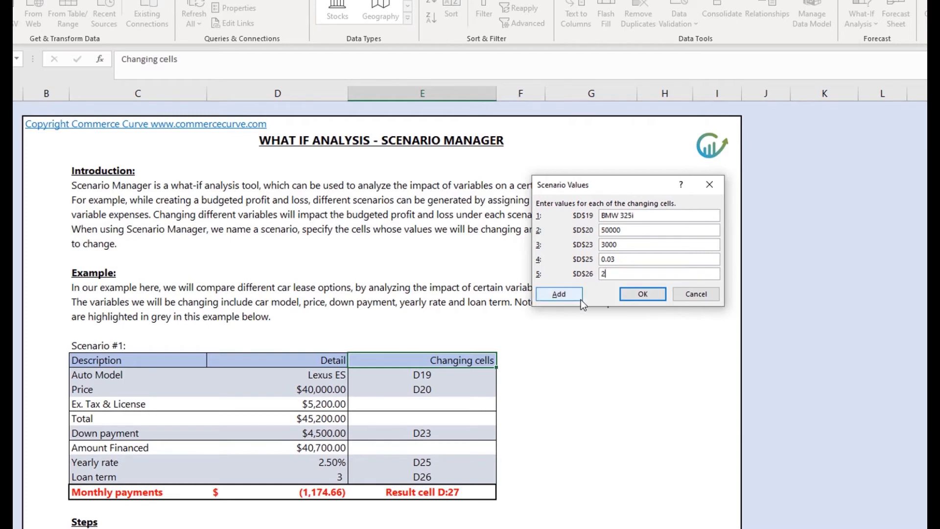
left_click(559, 294)
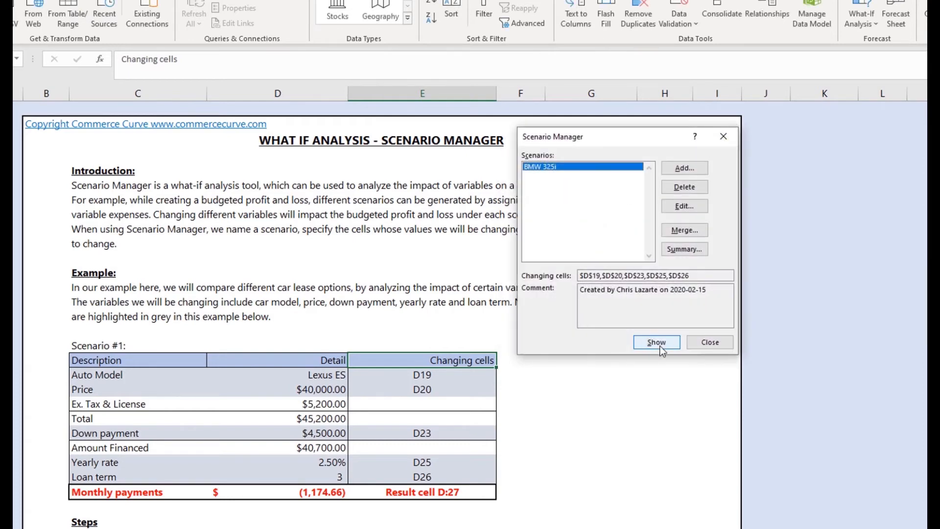
Show the BMW 325i scenario in the lease table, close Scenario Manager and open the monthly payments formula in D27.
left_click(654, 342)
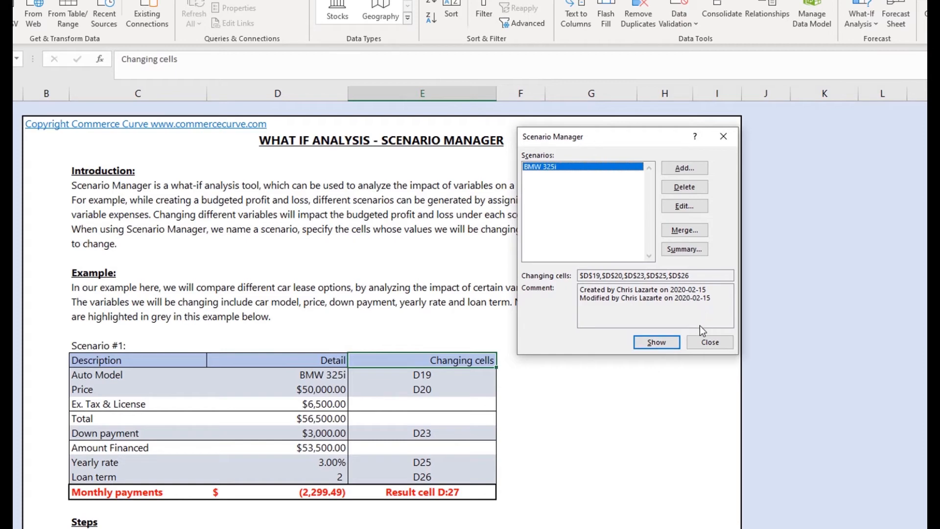
left_click(700, 342)
left_click(353, 494)
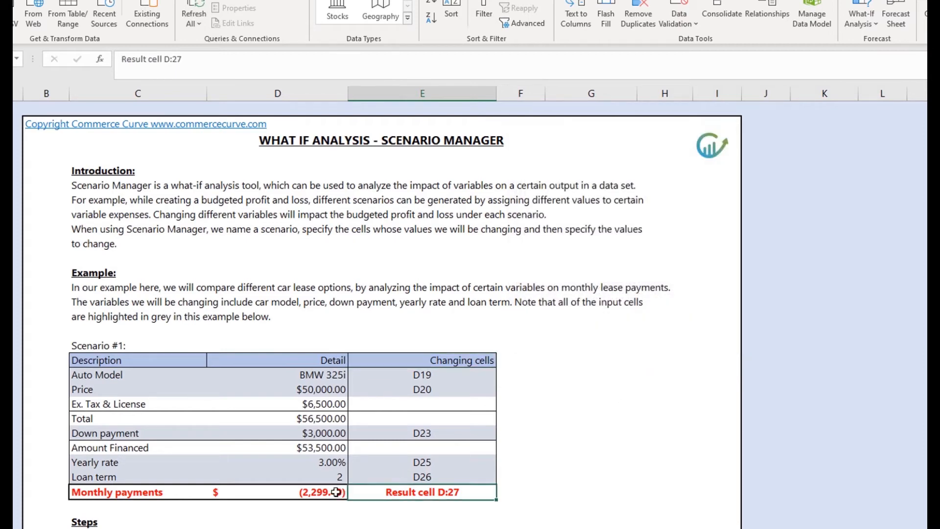
left_click(335, 492)
double_click(336, 493)
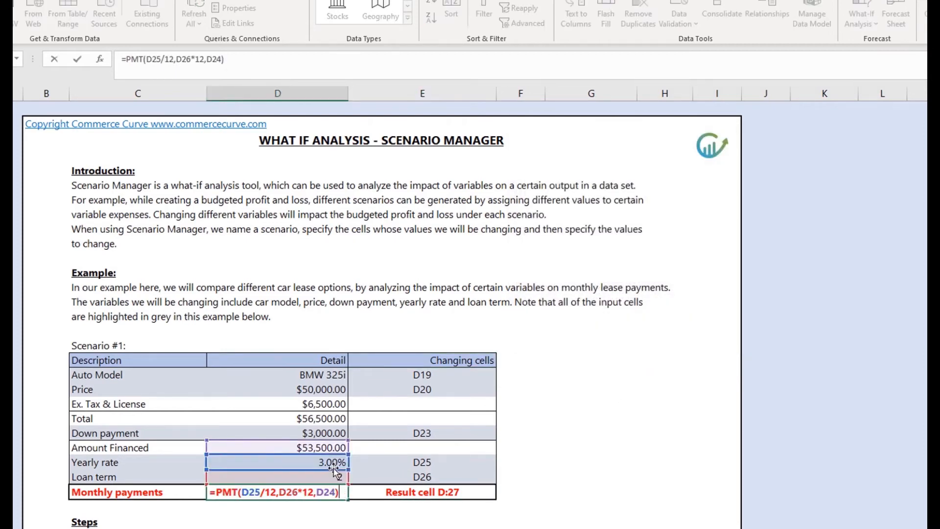
Leave the D27 formula and add a new scenario named Lexus in Scenario Manager, using the same changing cells.
key("Escape")
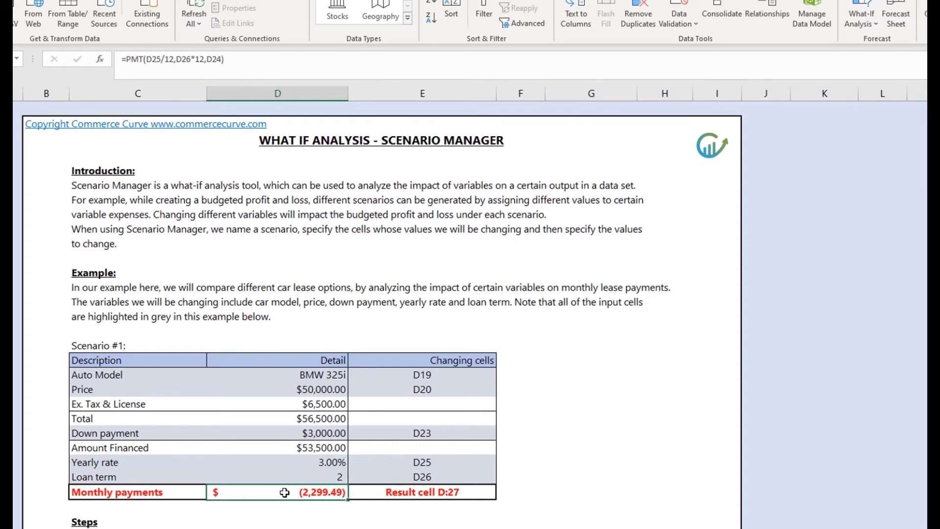
left_click(861, 18)
left_click(882, 43)
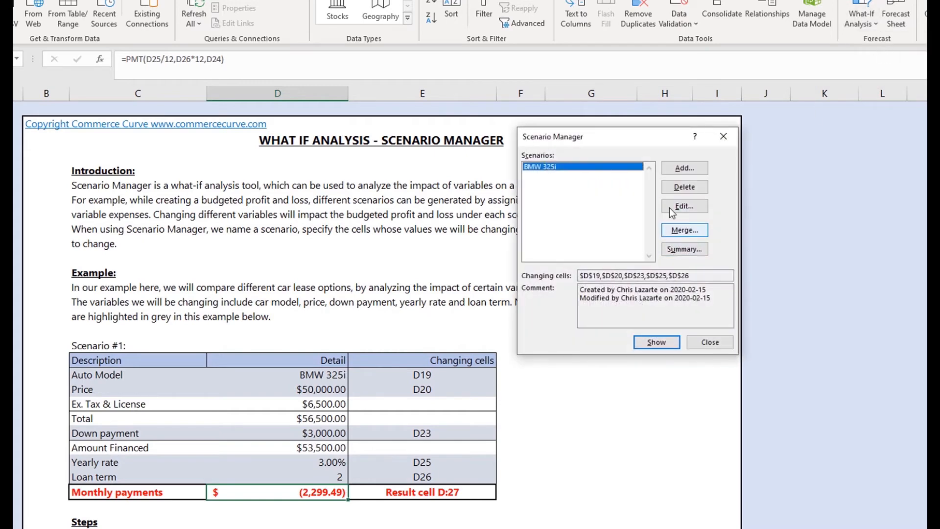
left_click_drag(577, 142, 611, 269)
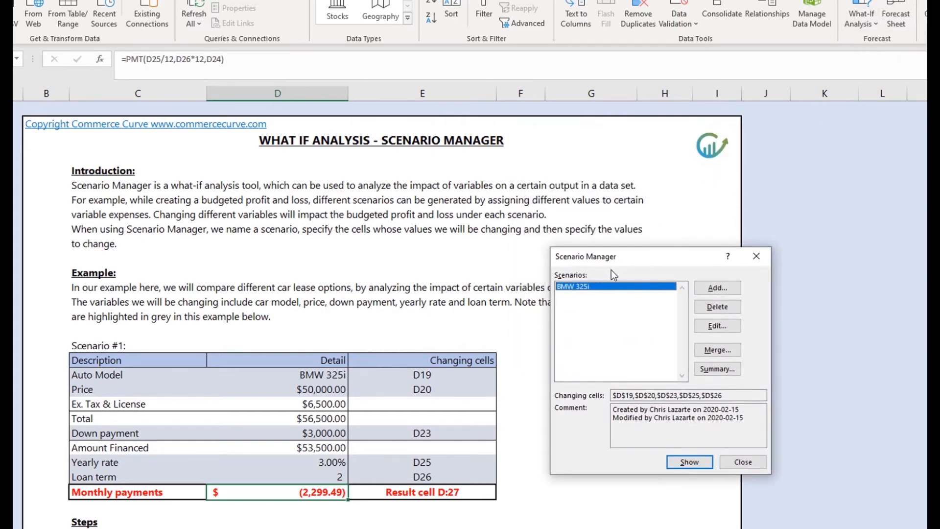
left_click(711, 288)
left_click(712, 289)
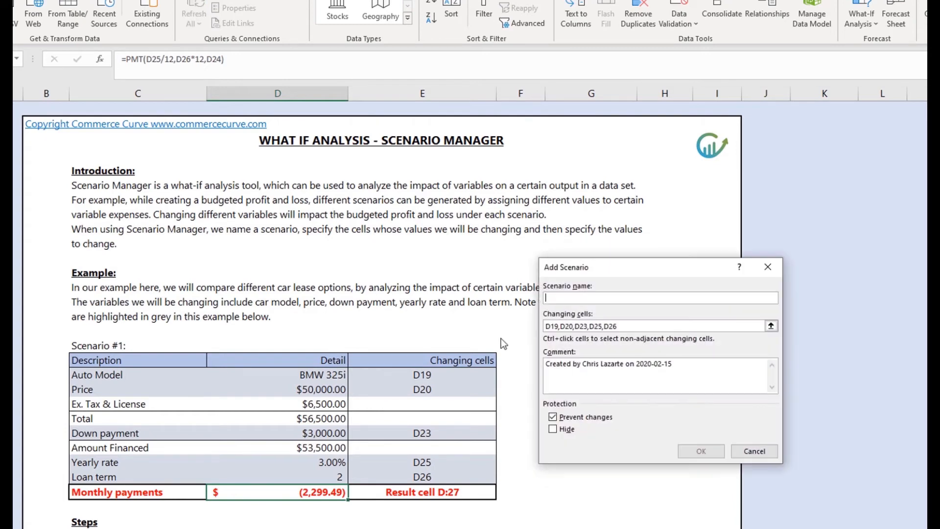
type("Leuux")
key("BackSpace")
key("BackSpace")
key("BackSpace")
type("exus")
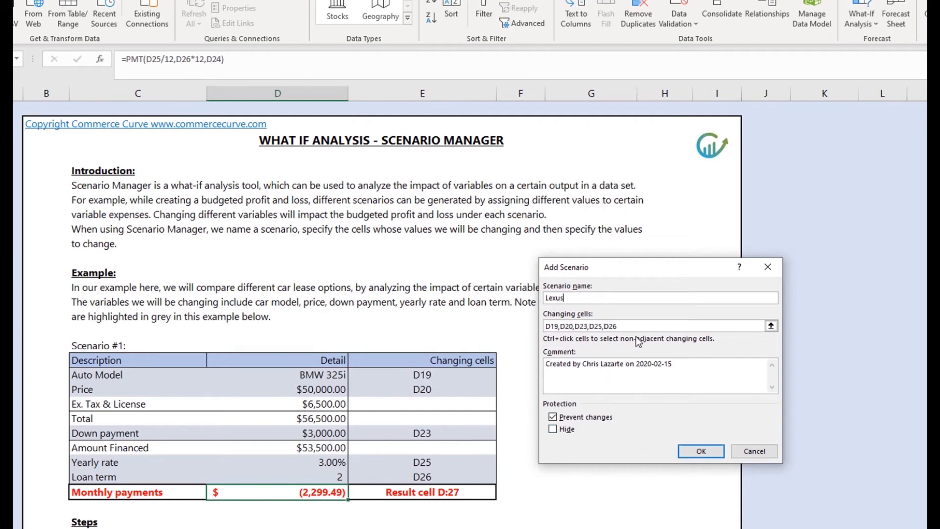
left_click(699, 453)
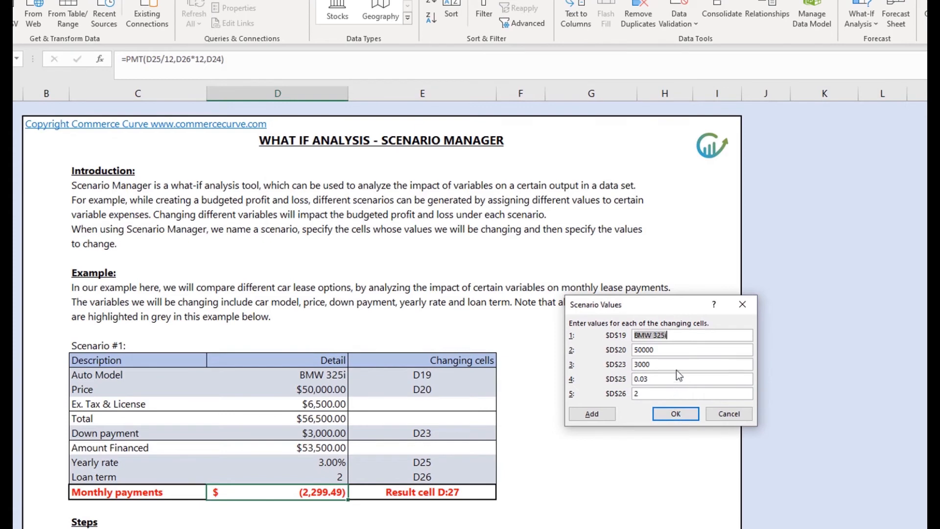
Enter the scenario values Lexus for D19, 40000 for D20, 4500 for D23, 0.04 for D25 and 4 for D26, and confirm them.
type("Lexus")
key("Tab")
type("40000")
left_click(686, 366)
left_click_drag(663, 374, 553, 372)
type("4500")
key("BackSpace")
type("4")
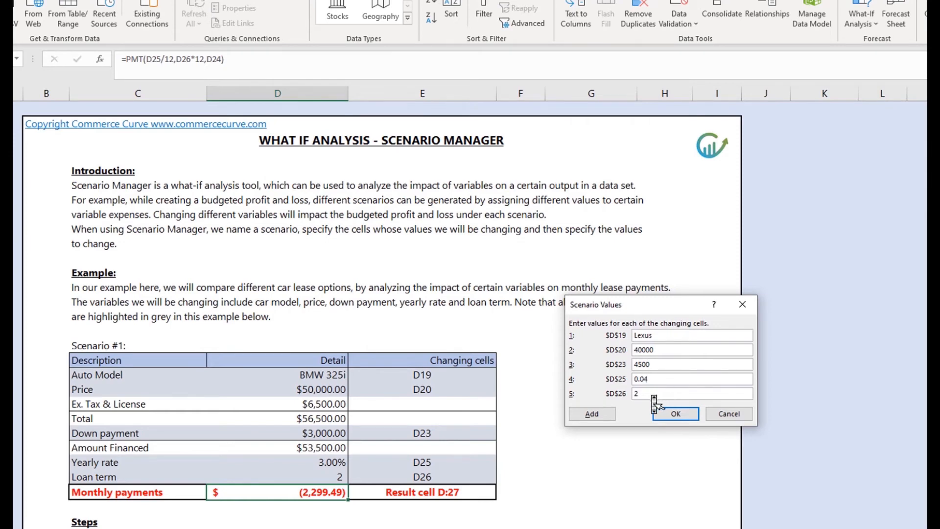
key("BackSpace")
type("4")
left_click(675, 414)
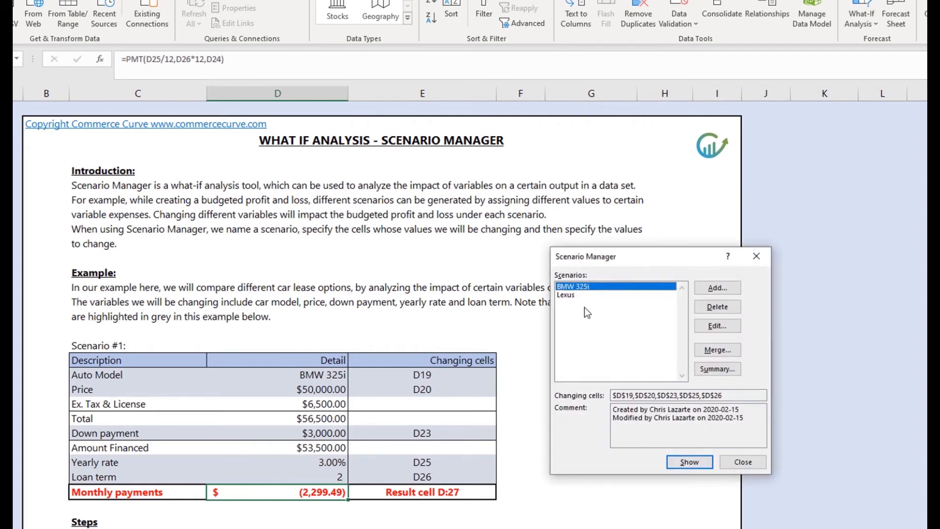
Show the Lexus scenario in the lease table, followed by the BMW 325i scenario, to compare their monthly payments.
left_click(570, 294)
left_click(680, 459)
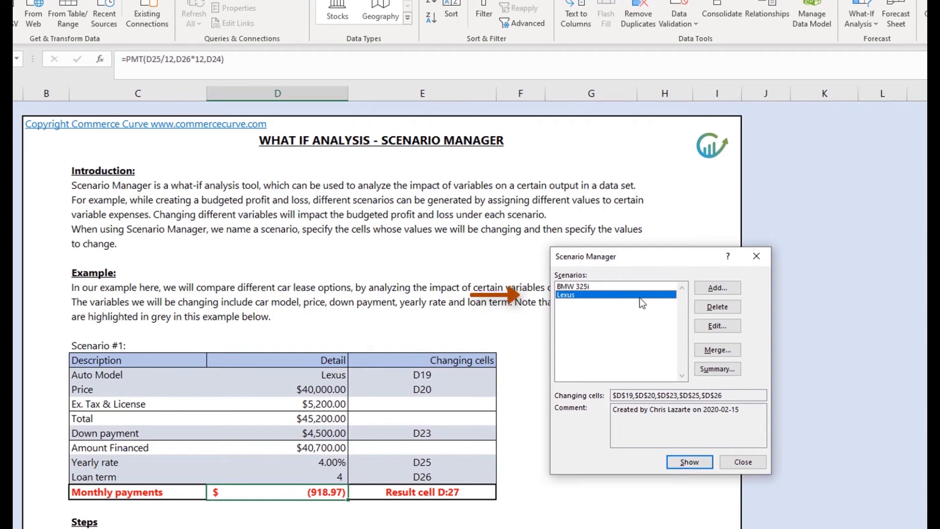
left_click(629, 286)
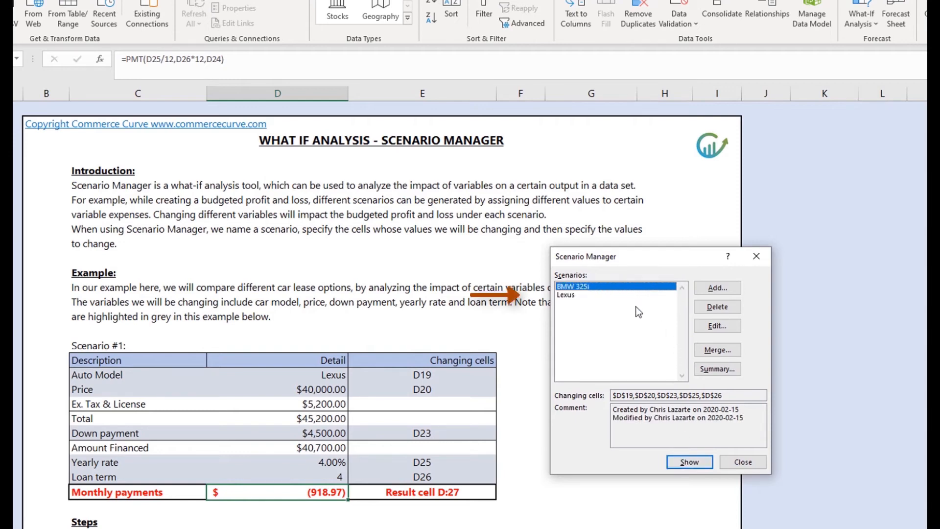
left_click(680, 461)
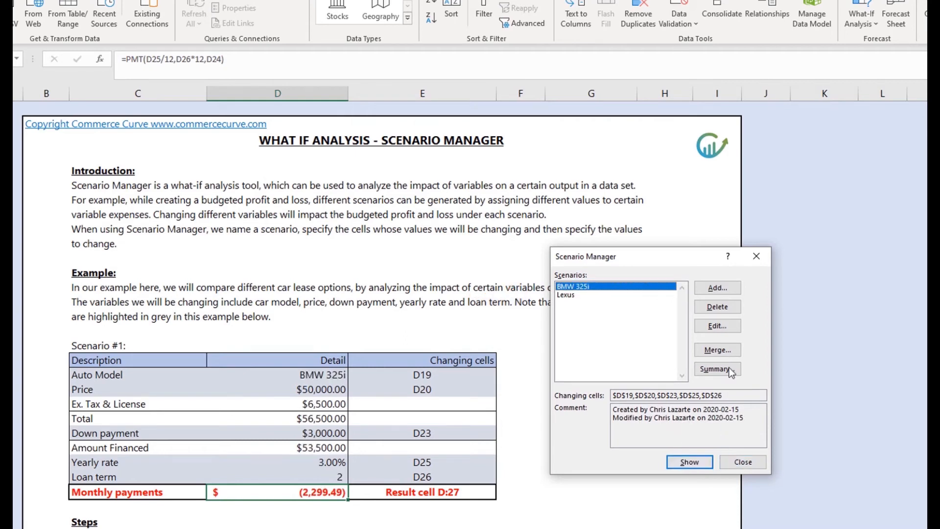
Add a third scenario named Minivan with the same changing cells and continue to its values.
left_click(733, 289)
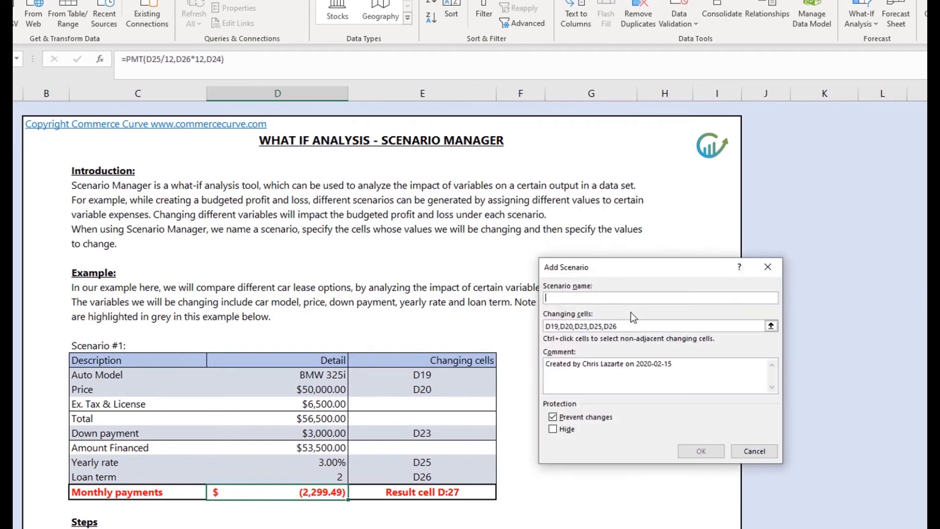
type("Mini")
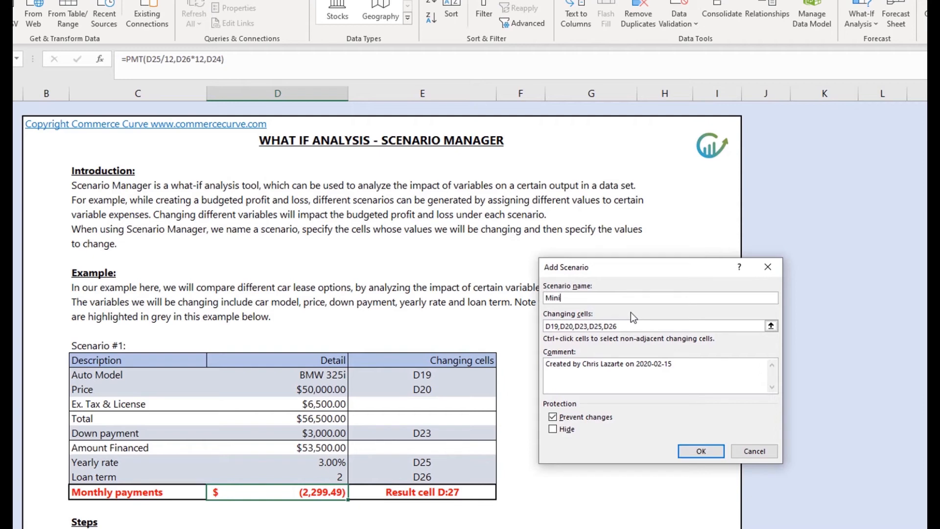
type("van")
left_click(700, 451)
Enter Minivan as the auto model for D19 and 34000 as the price for D20.
type("Mini")
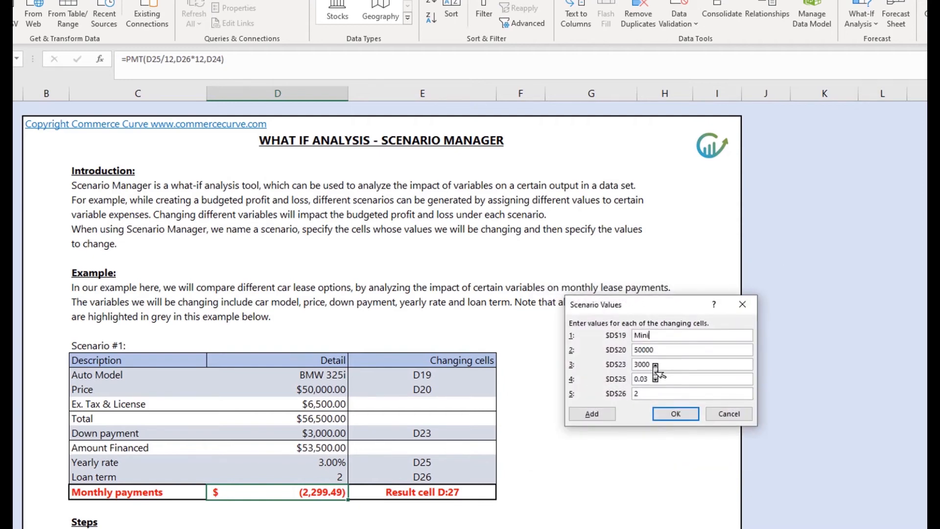
type("van")
key("Tab")
type("300")
key("BackSpace")
key("BackSpace")
type("0")
key("BackSpace")
type("4000")
Set the down payment in D23 to 1000, the yearly rate in D25 to 0.015 and the loan term in D26 to 5, and save the scenario.
key("Tab")
type("1000")
key("BackSpace")
type("15")
left_click(663, 396)
key("BackSpace")
type("5")
left_click(675, 413)
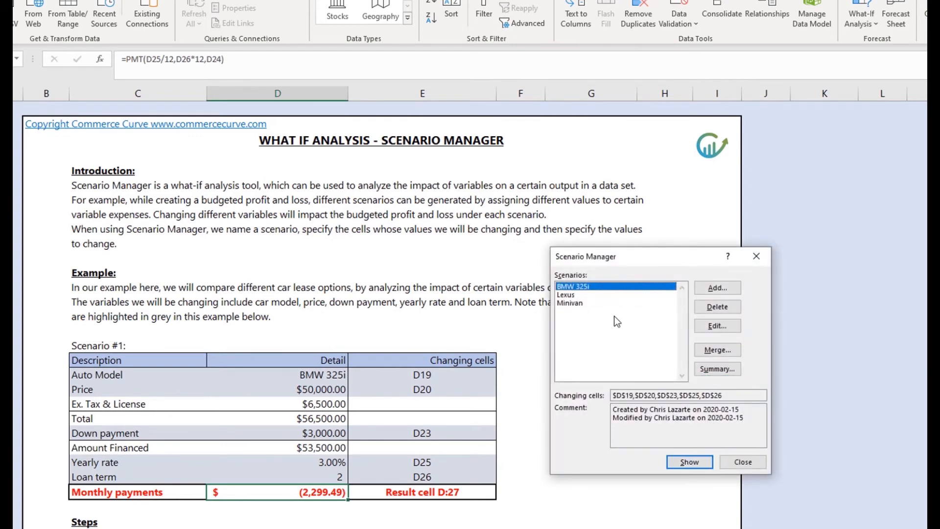
Show the Minivan scenario in the lease table and close Scenario Manager.
left_click(611, 304)
left_click(691, 465)
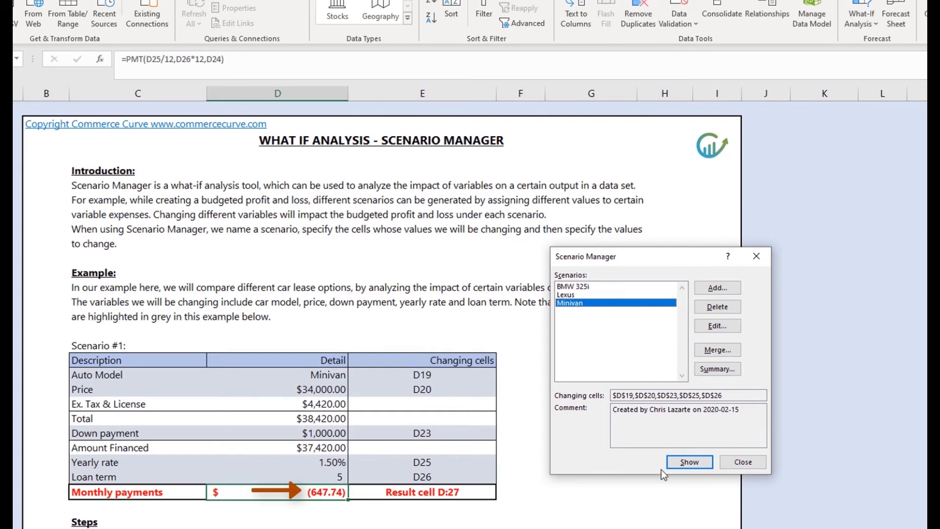
left_click(746, 466)
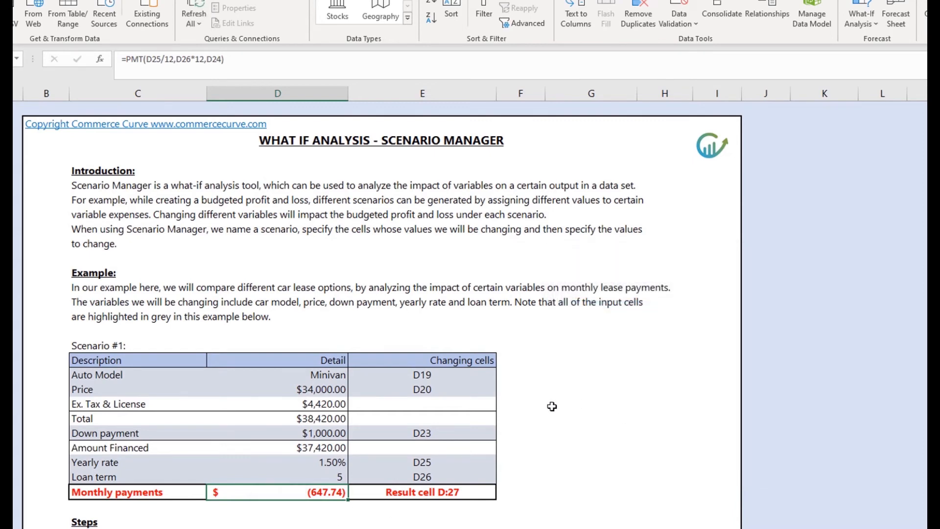
scroll(552, 406, "down", 5)
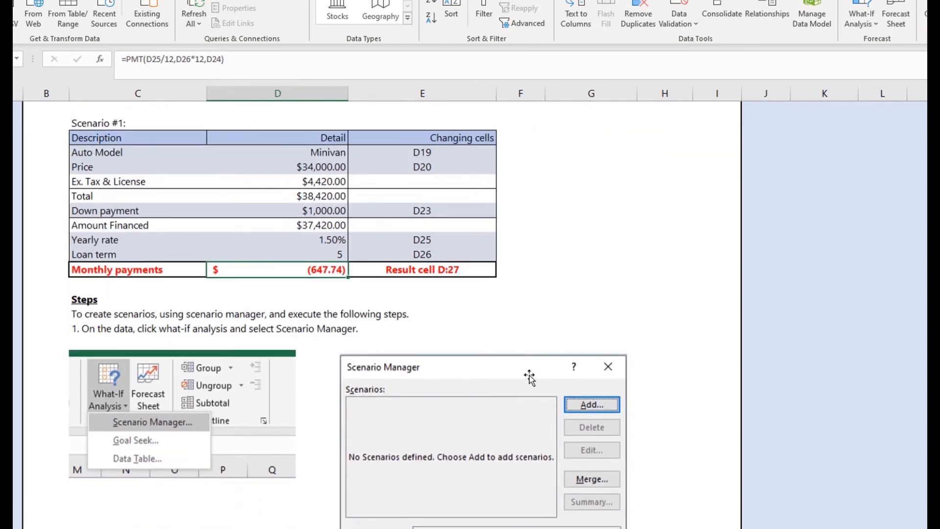
scroll(531, 384, "down", 10)
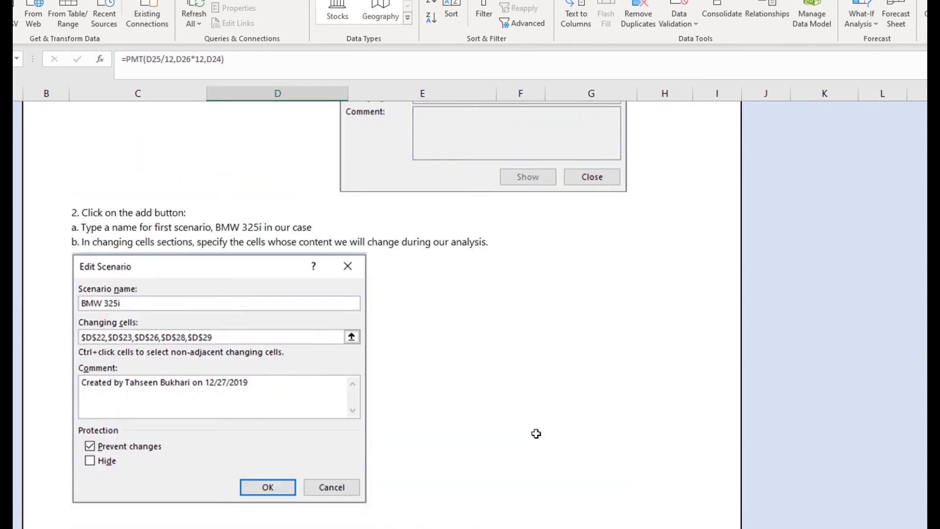
scroll(536, 434, "down", 6)
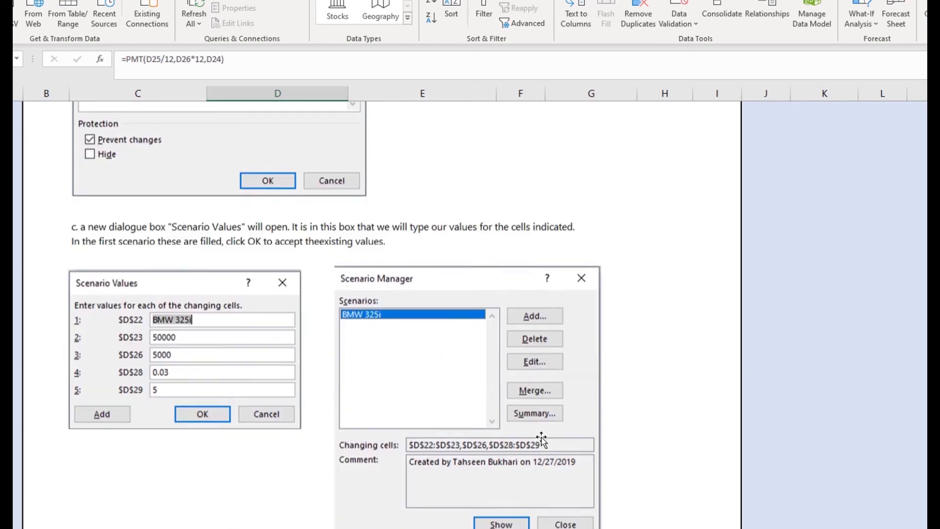
scroll(727, 356, "up", 15)
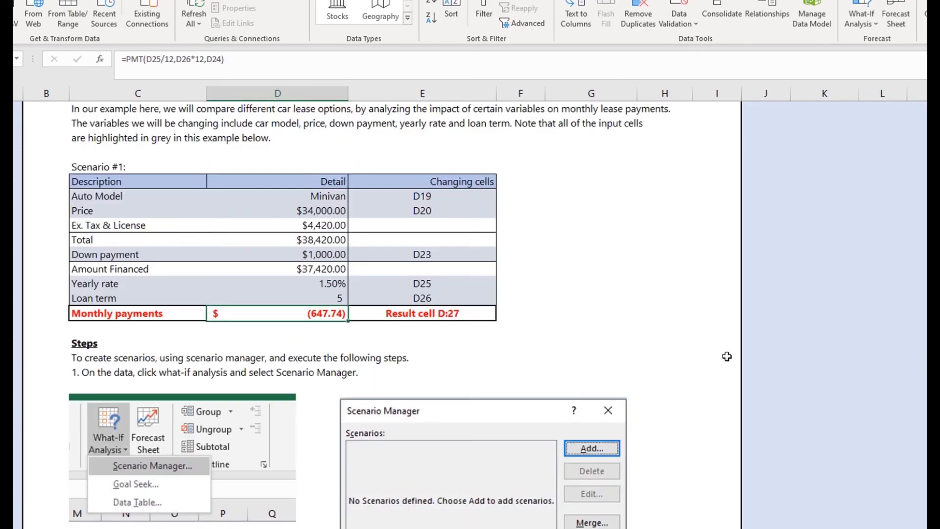
scroll(629, 367, "up", 4)
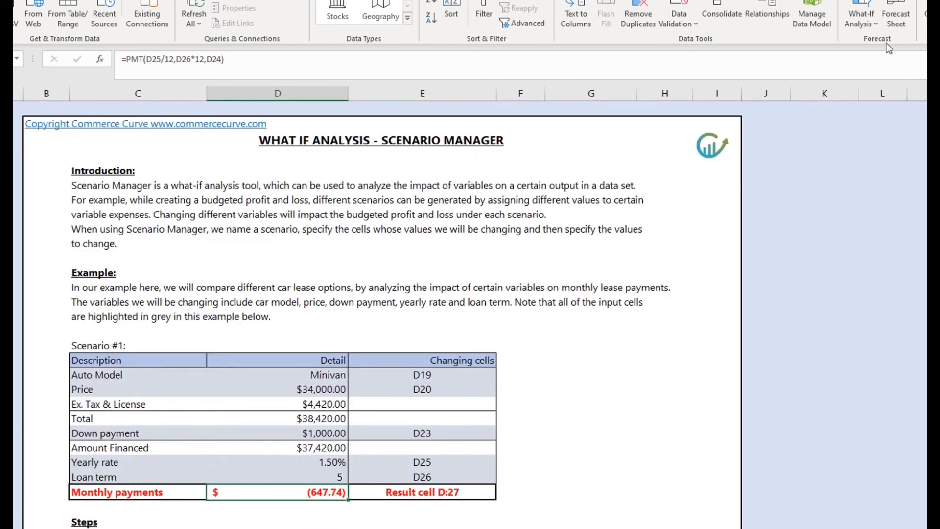
Reopen Scenario Manager, show the Lexus scenario and then BMW 325i in the lease table, and close the manager.
left_click(861, 17)
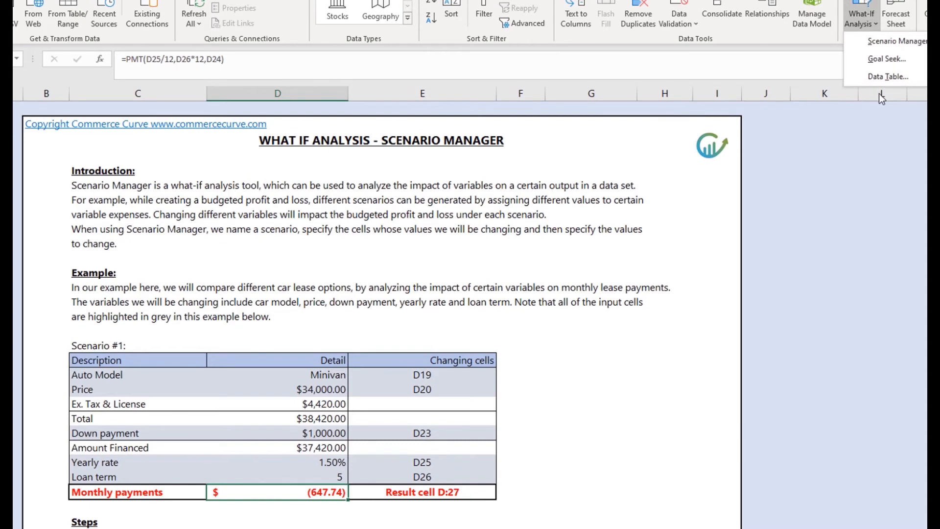
left_click(887, 42)
left_click(587, 294)
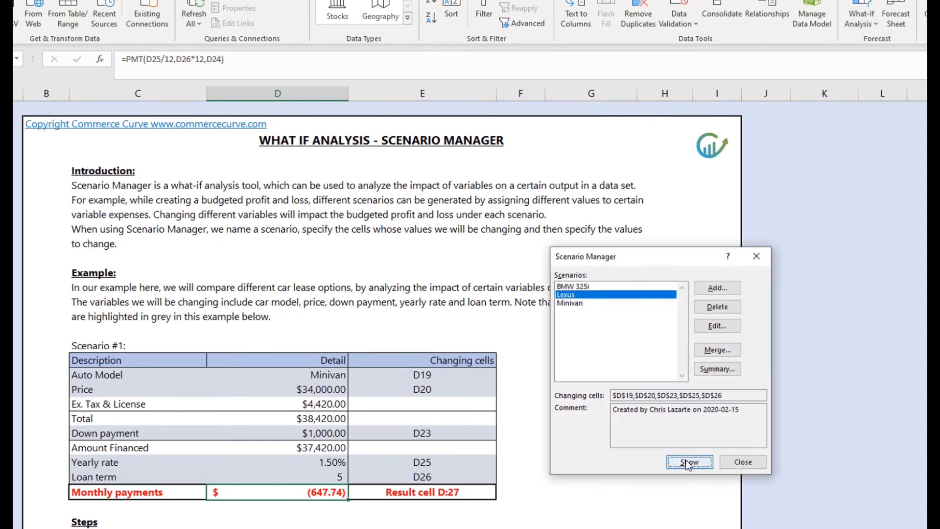
left_click(688, 462)
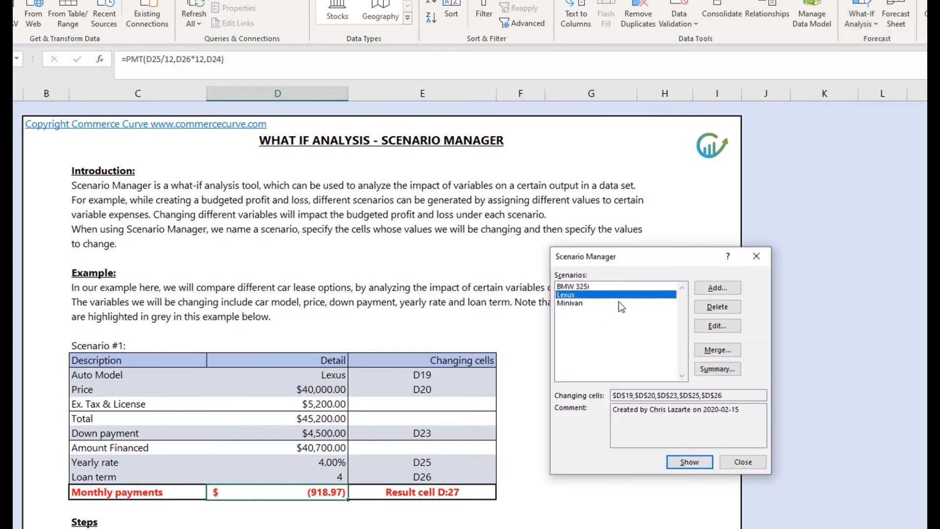
left_click(581, 287)
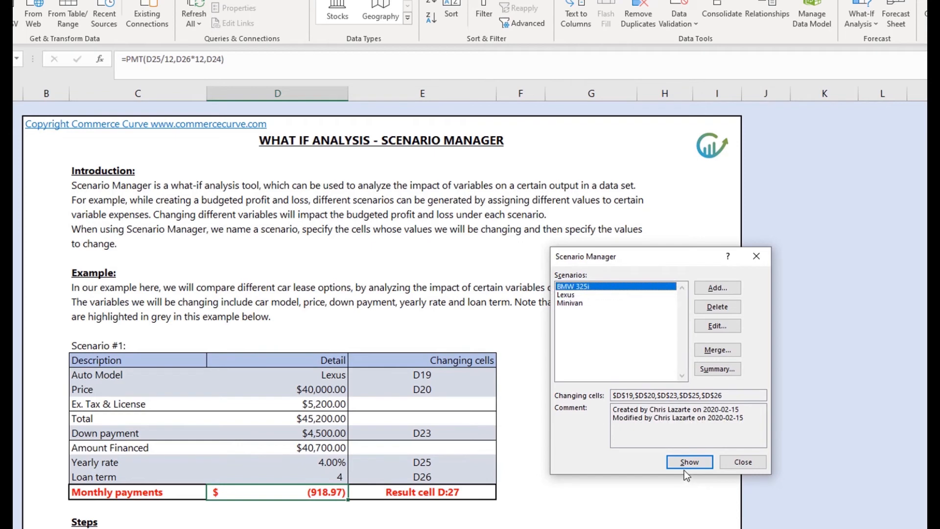
left_click(696, 463)
left_click(740, 462)
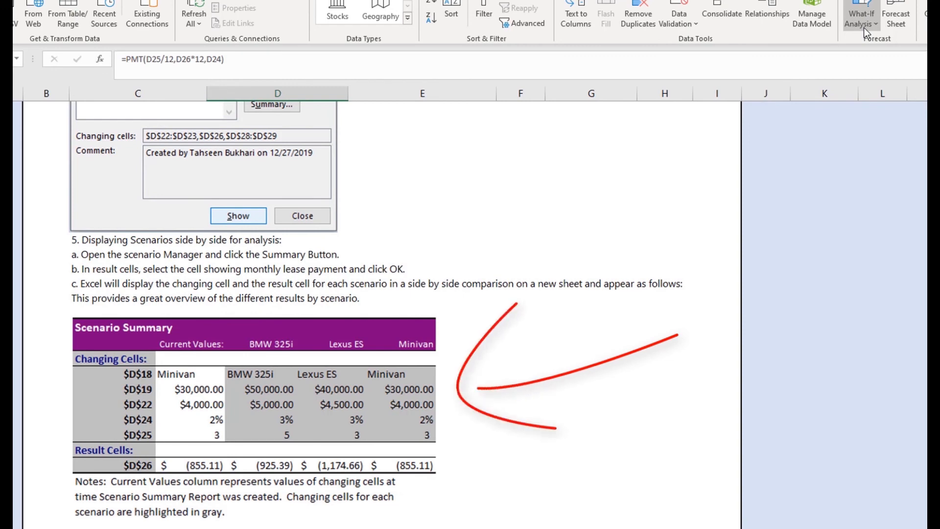
Create a Scenario PivotTable report from the scenarios with the monthly payments cell D27 as the result cell.
left_click(864, 27)
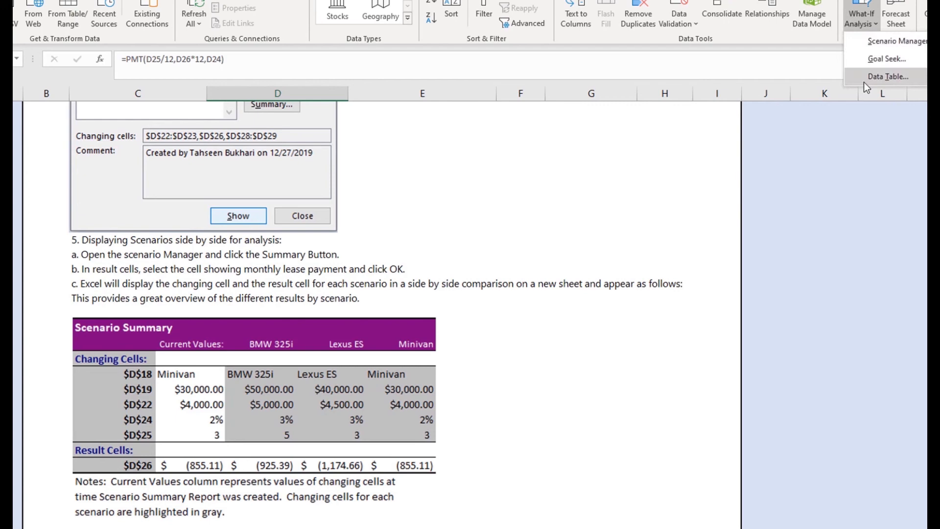
left_click(889, 43)
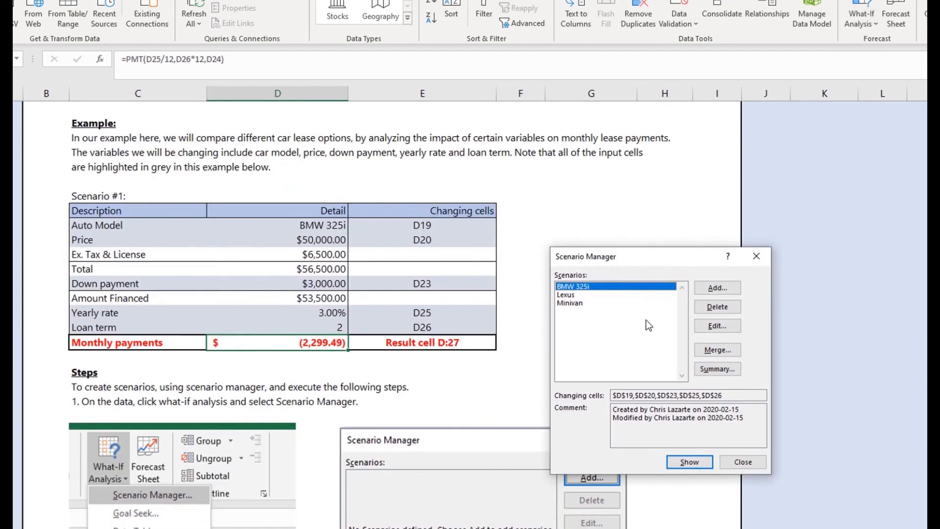
left_click(704, 373)
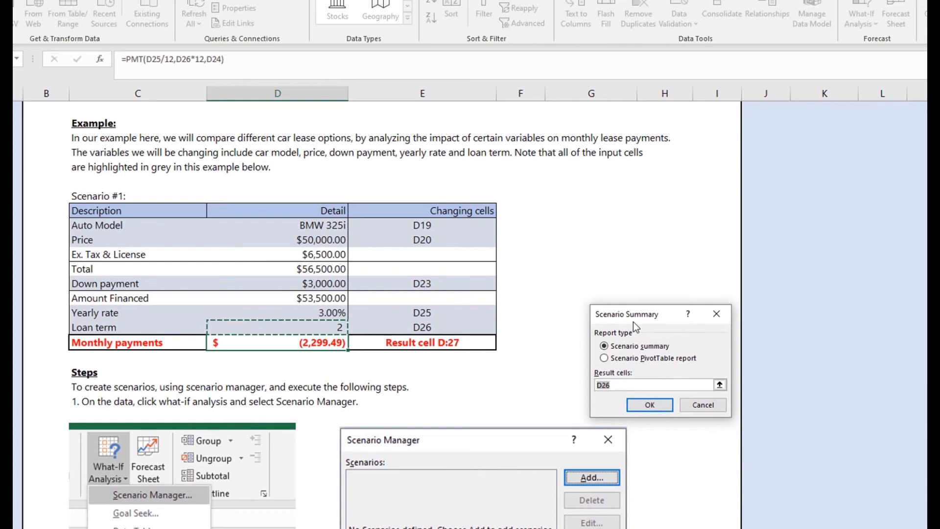
key("alt+p")
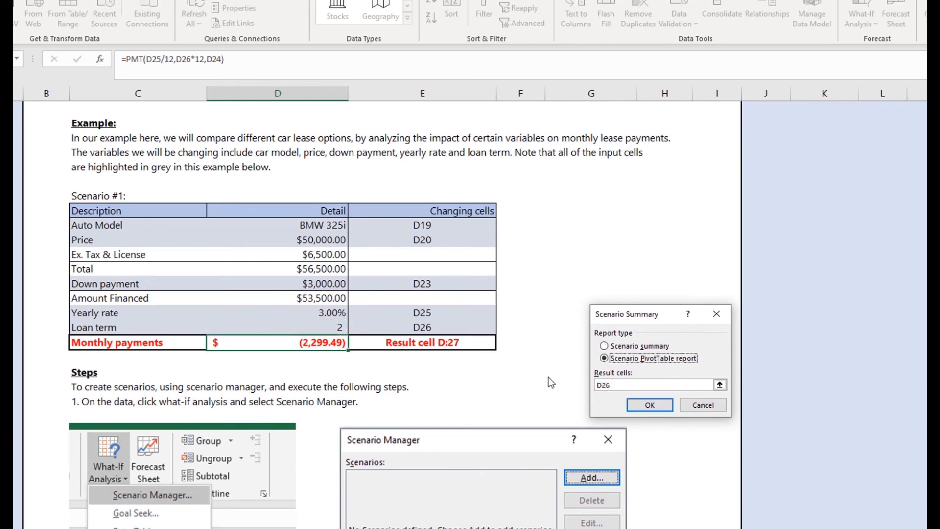
left_click(598, 386)
left_click(293, 348)
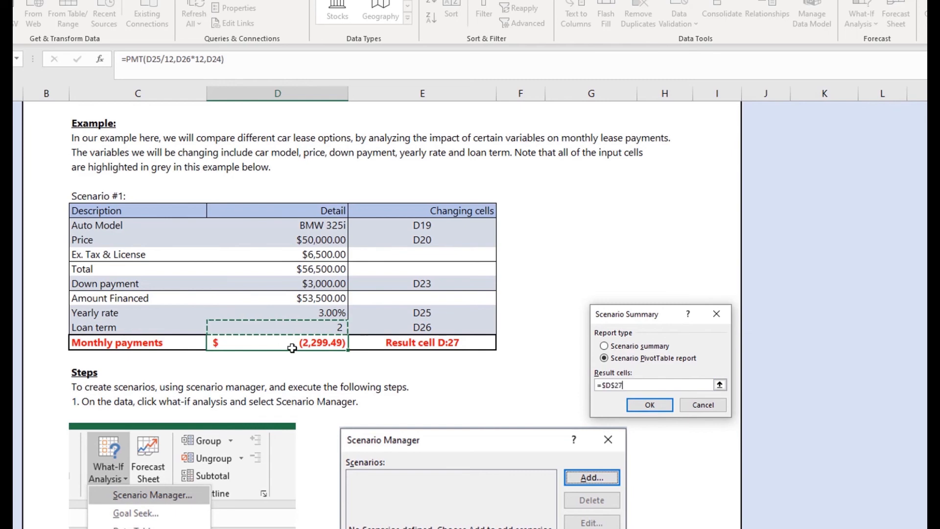
left_click(649, 406)
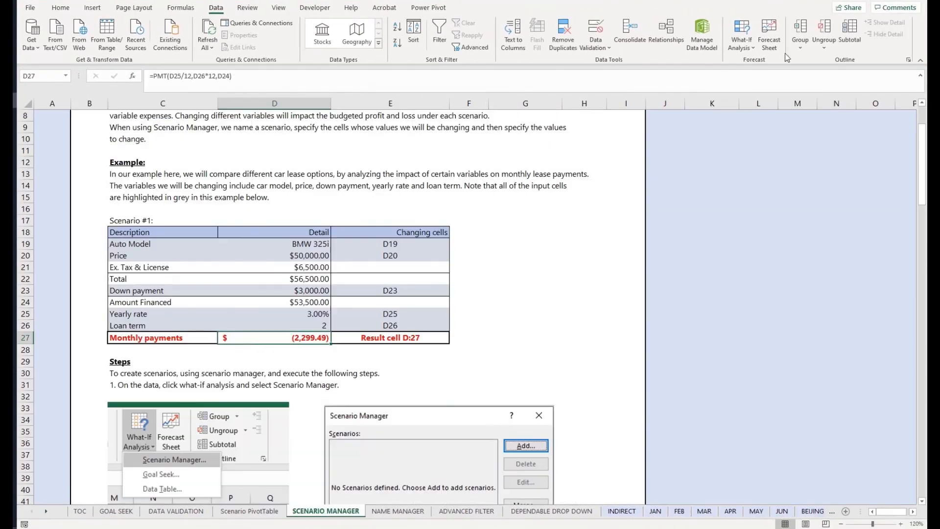
Generate a Scenario summary report from the scenarios with C19:D27 as the result cells.
left_click(743, 43)
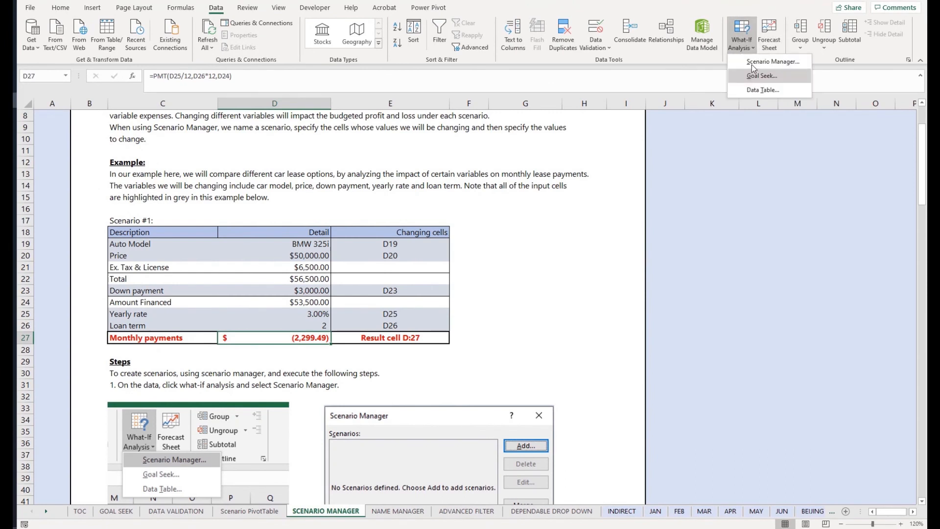
left_click(748, 62)
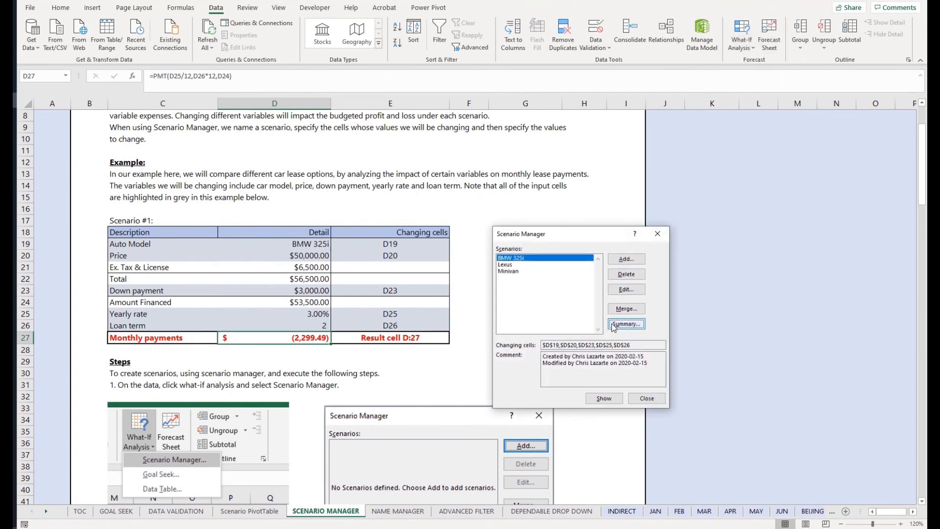
left_click(627, 324)
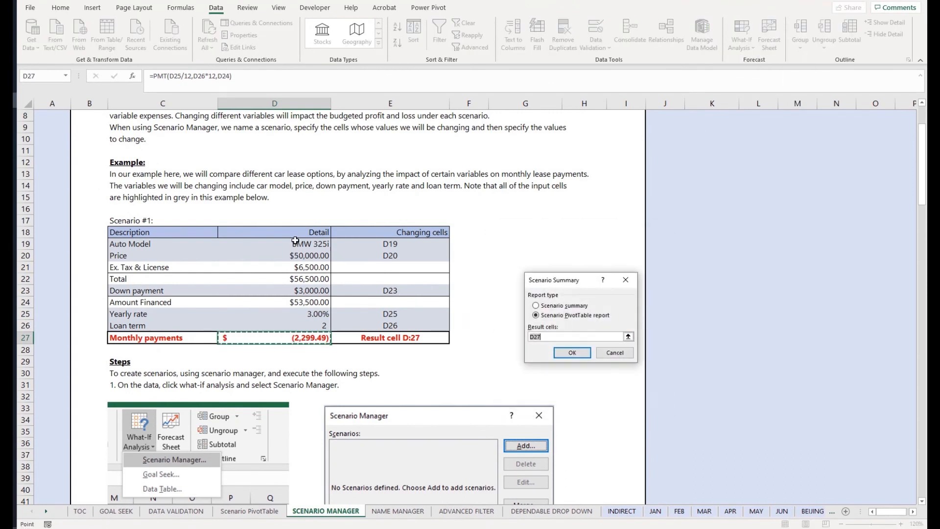
mouse_move(293, 243)
left_mouse_down()
mouse_move(281, 349)
mouse_move(286, 240)
left_mouse_up()
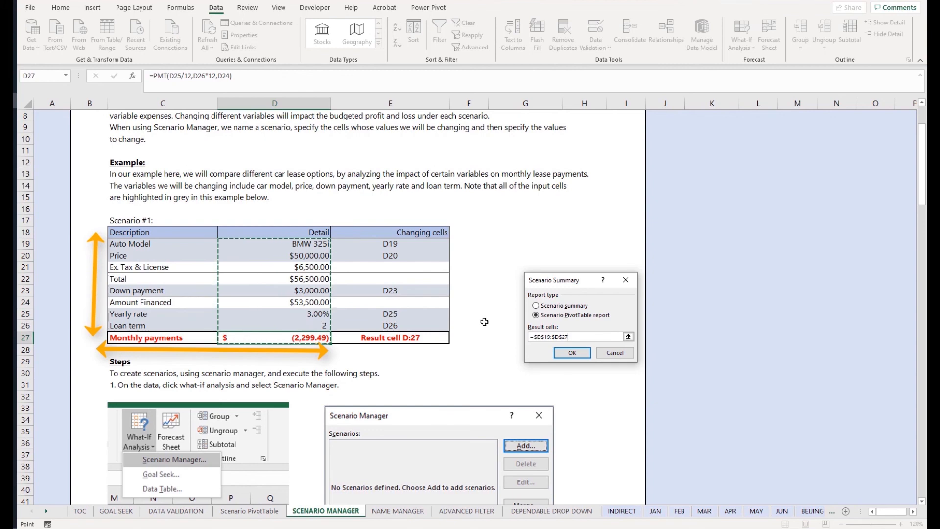
left_click(572, 353)
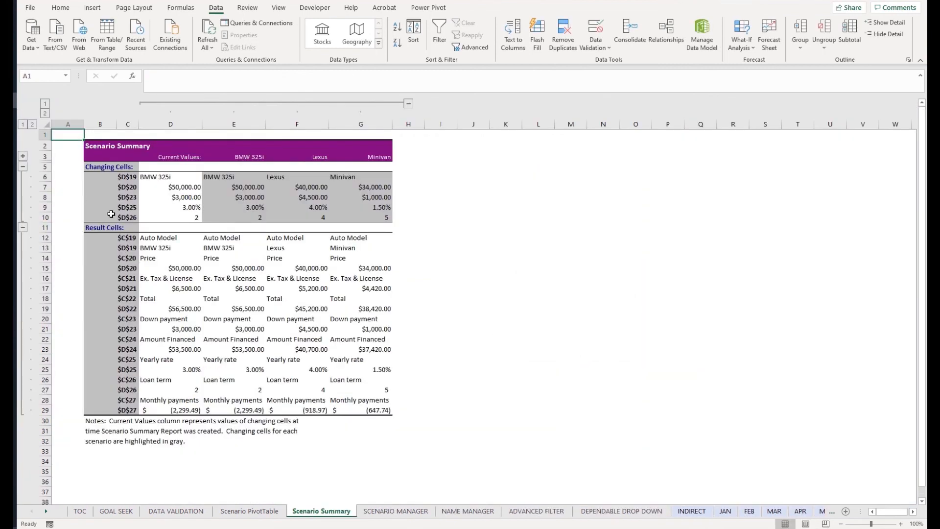